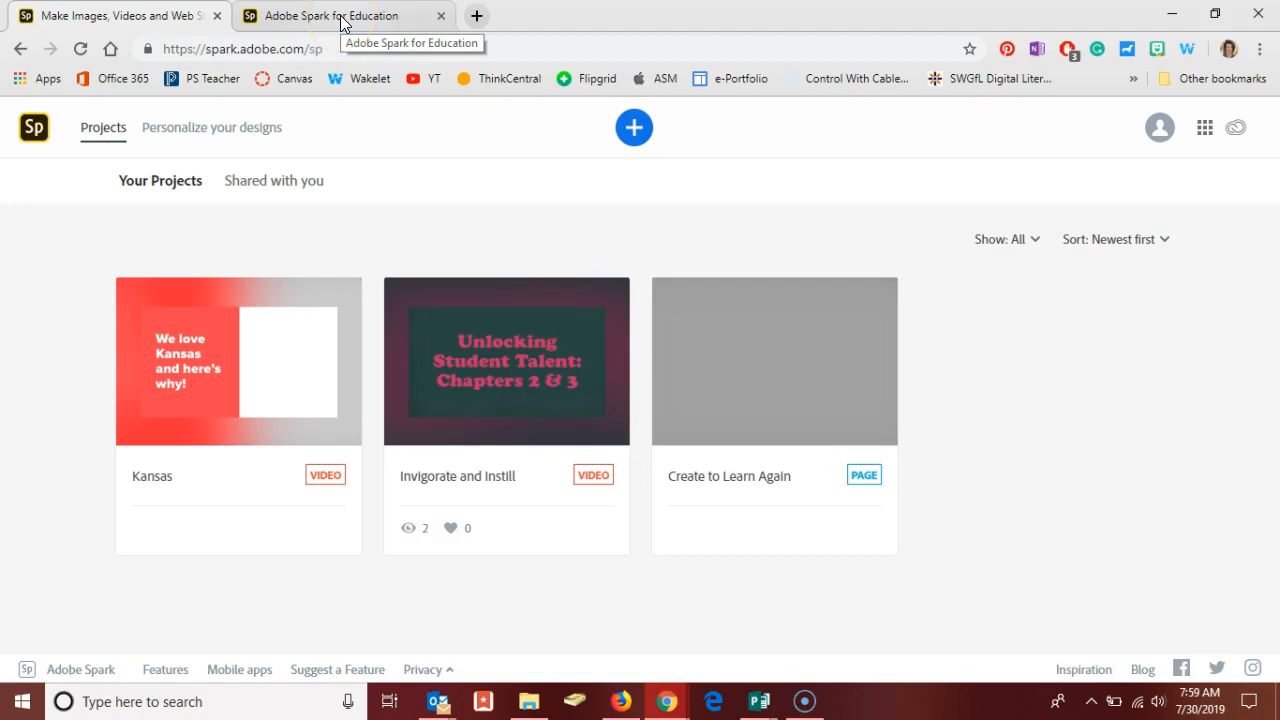
- View the Adobe Spark for Education sign-up page and its web address, and return to the projects page
click(341, 20)
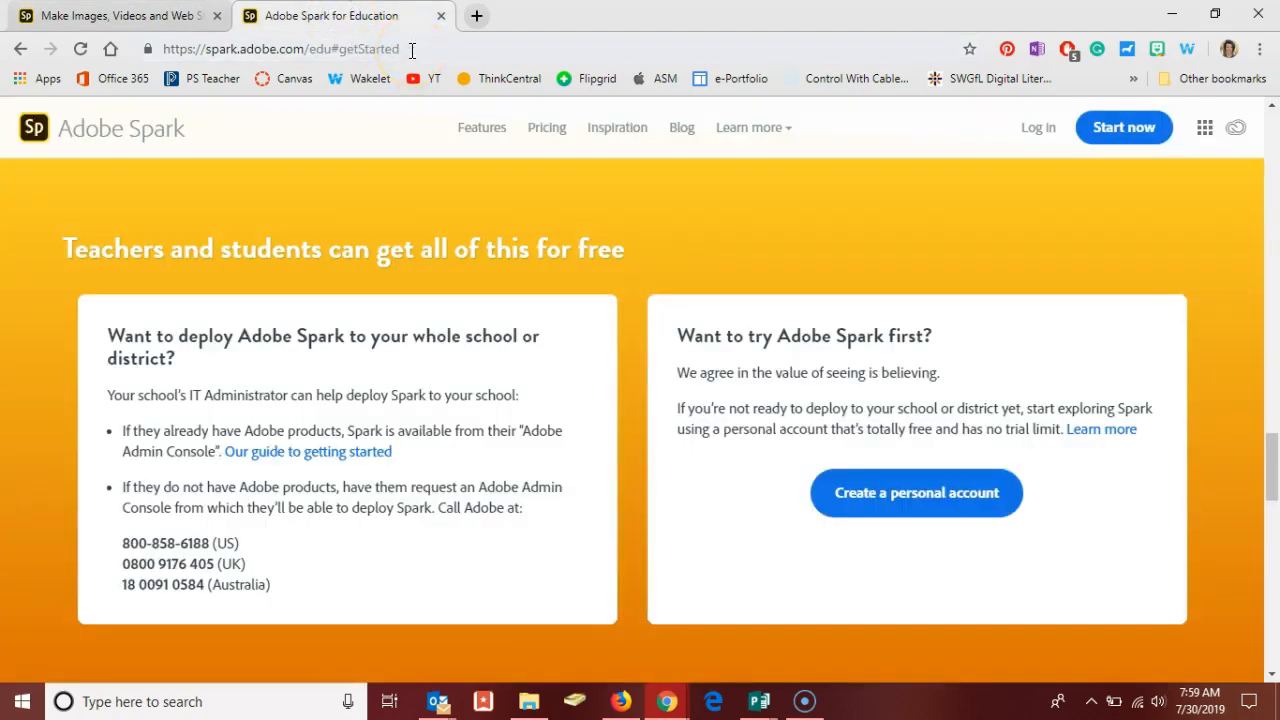
click(411, 51)
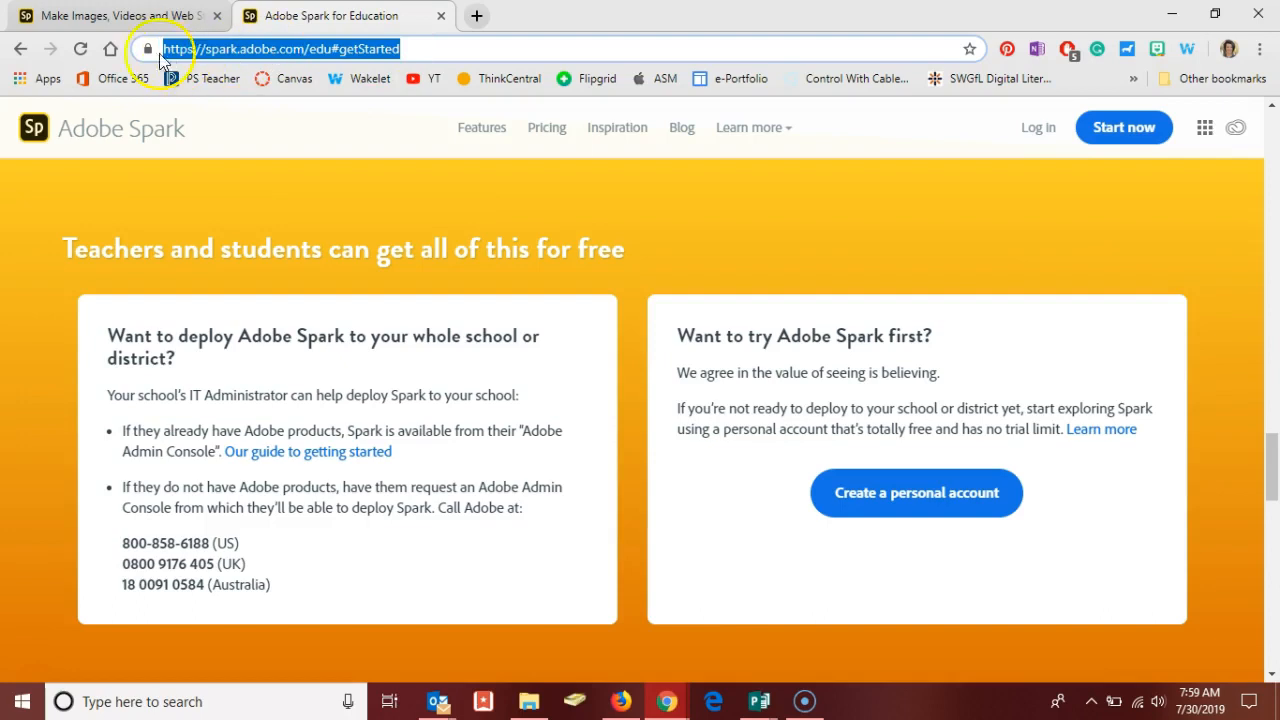
click(130, 17)
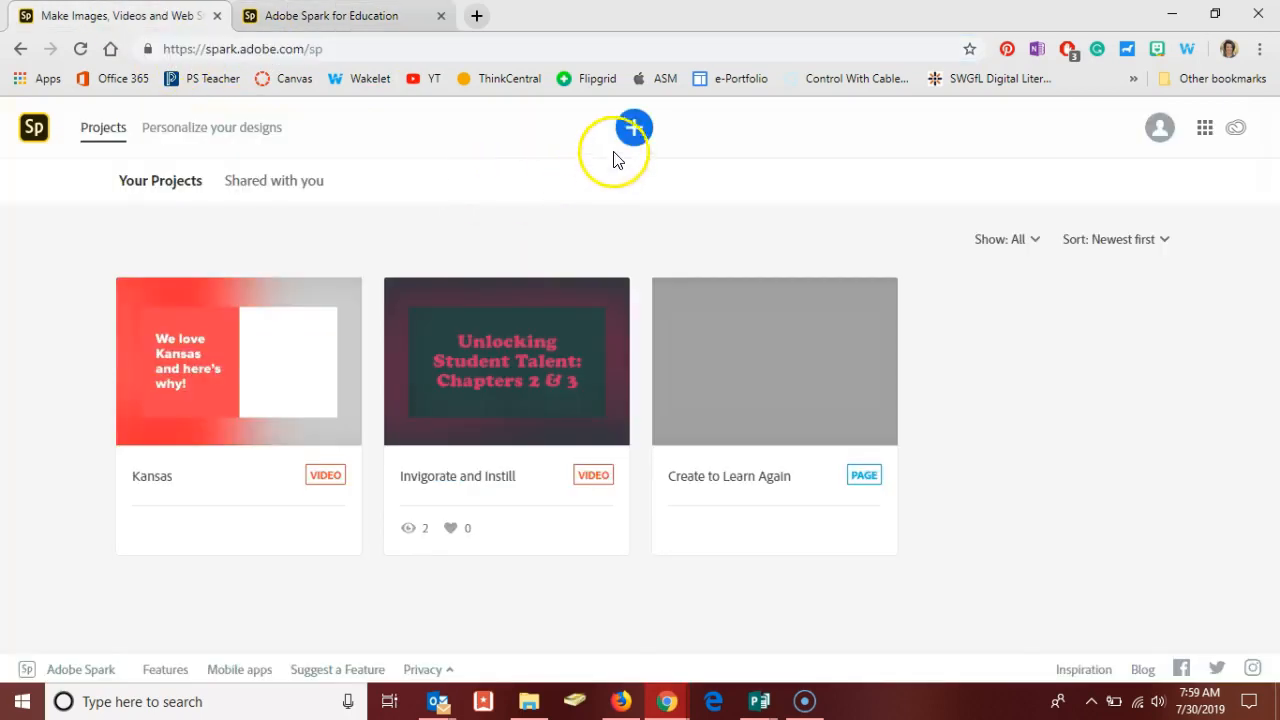
- Open the new-project template gallery and browse all templates as well as the video templates
click(634, 130)
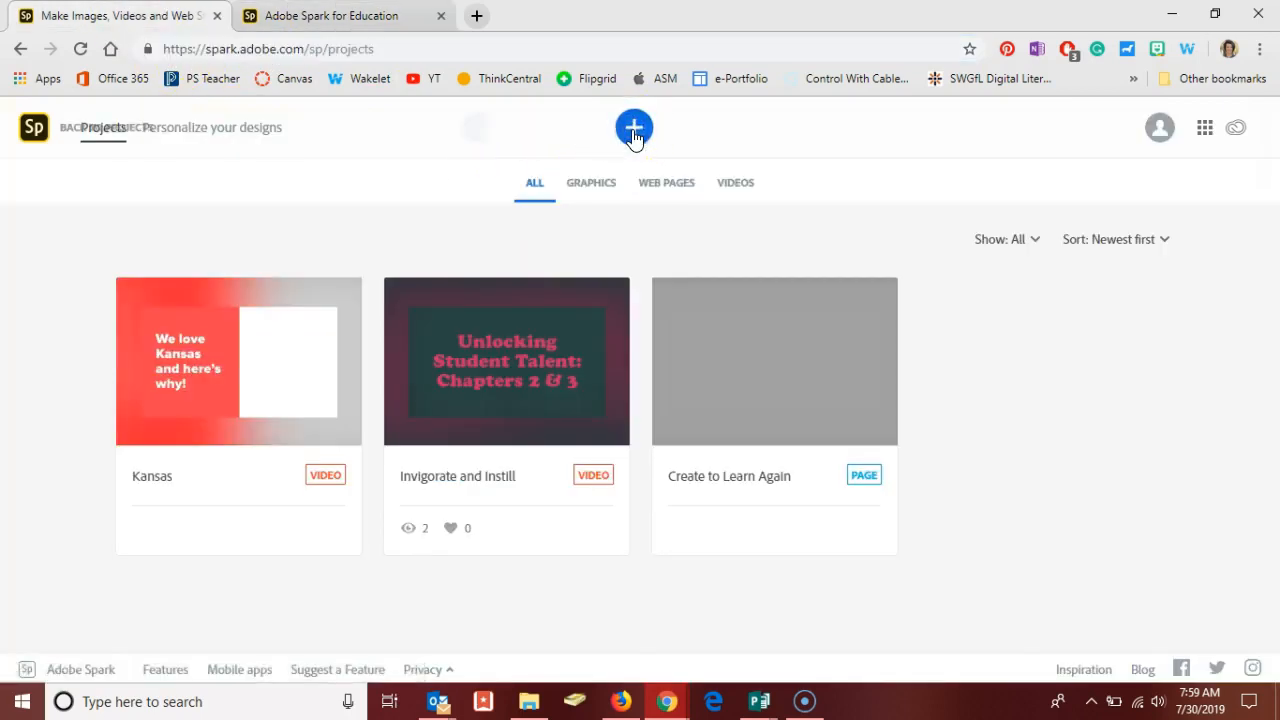
scroll(523, 271, down, 3)
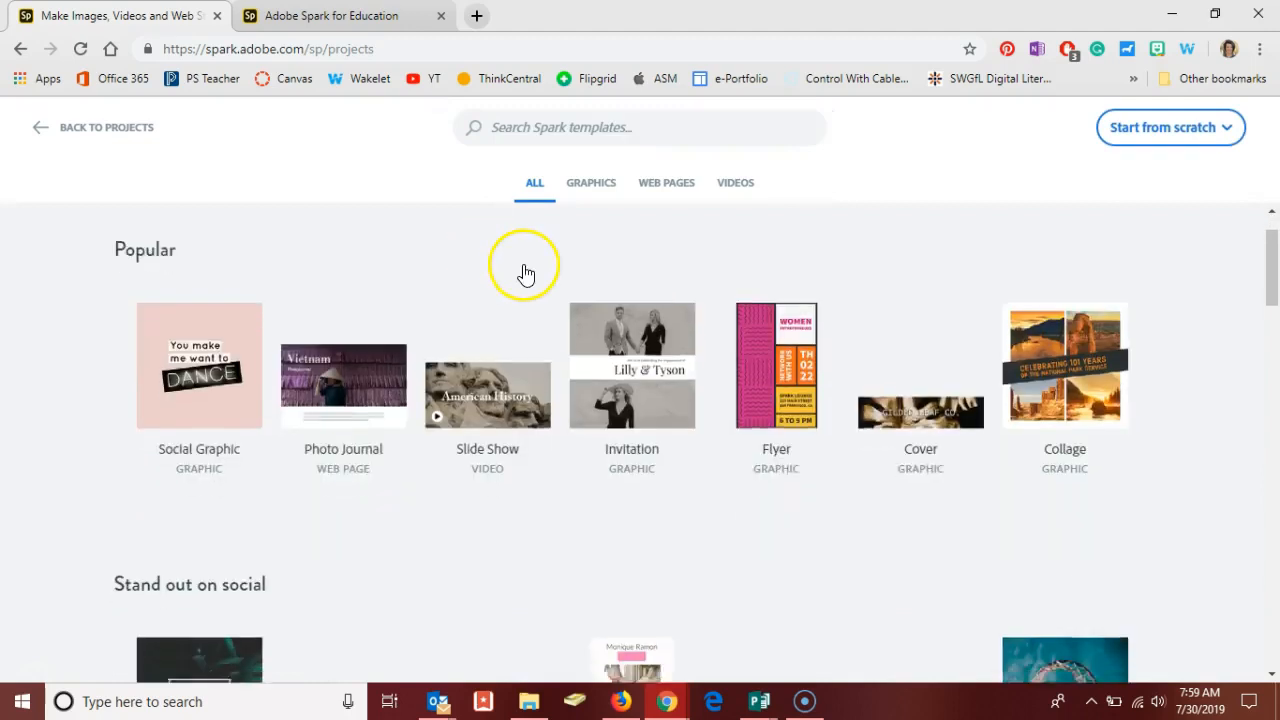
scroll(523, 271, down, 3)
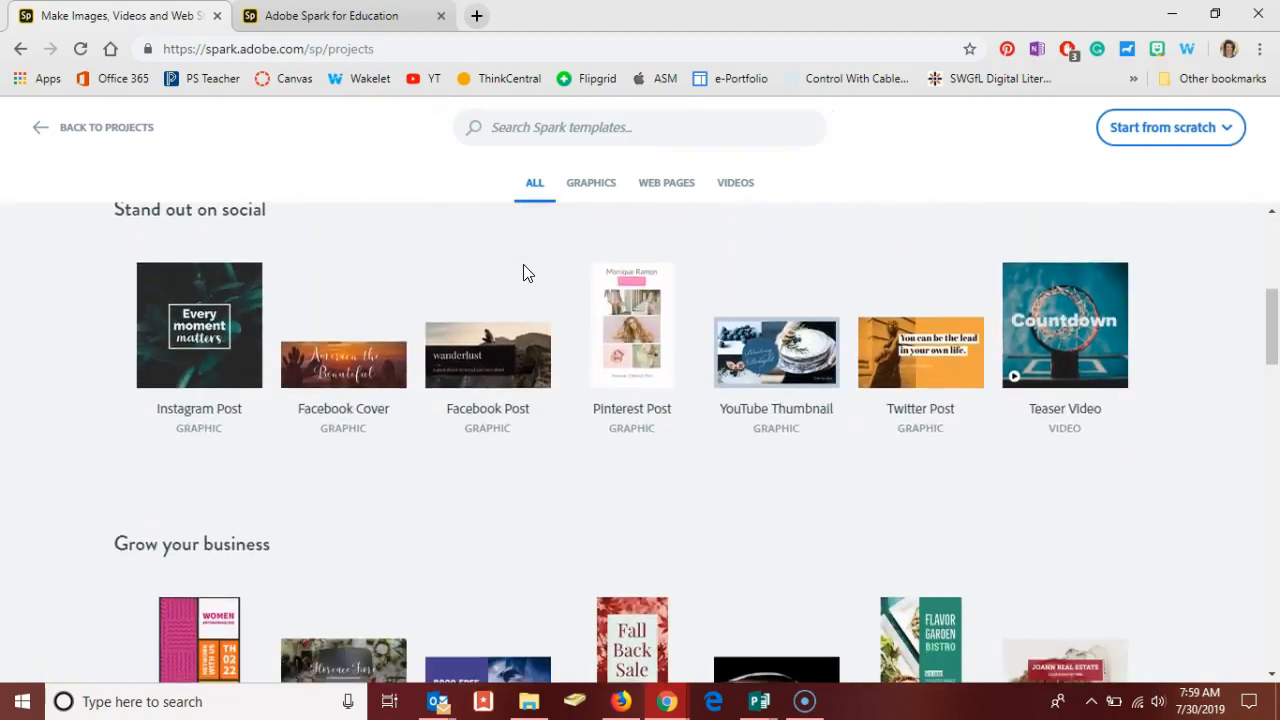
click(737, 185)
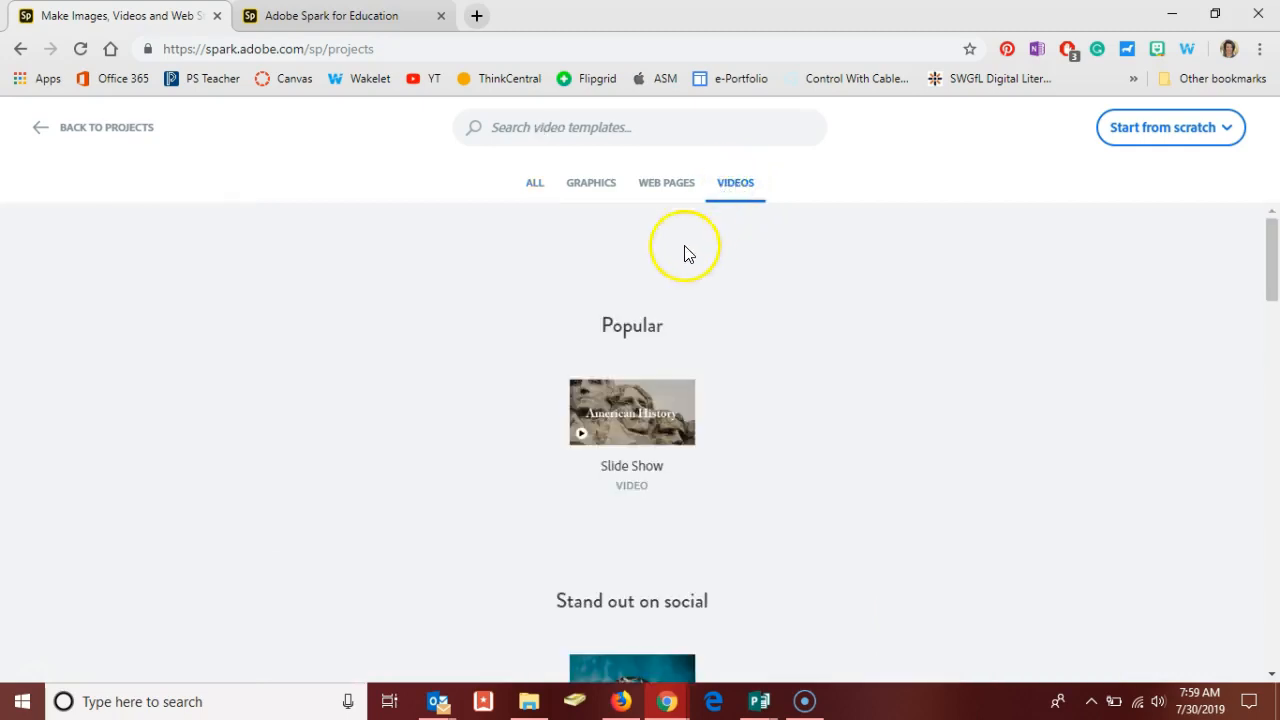
scroll(768, 536, down, 5)
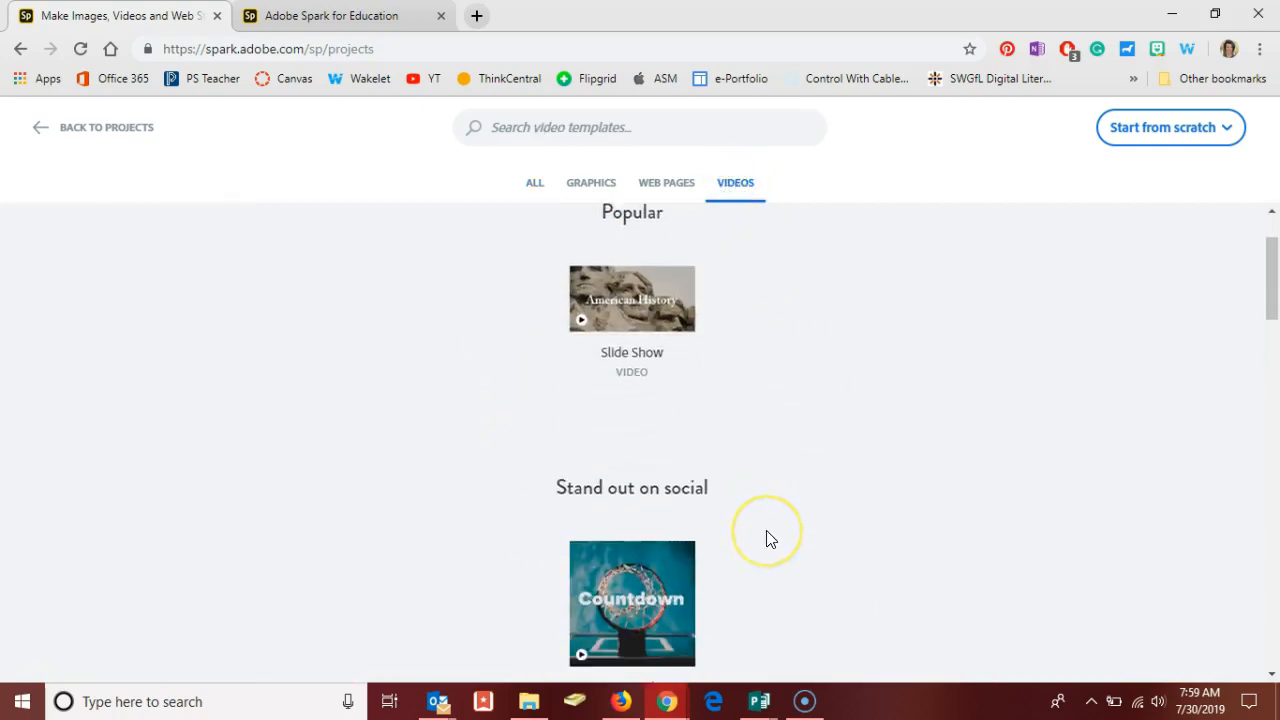
scroll(767, 538, down, 3)
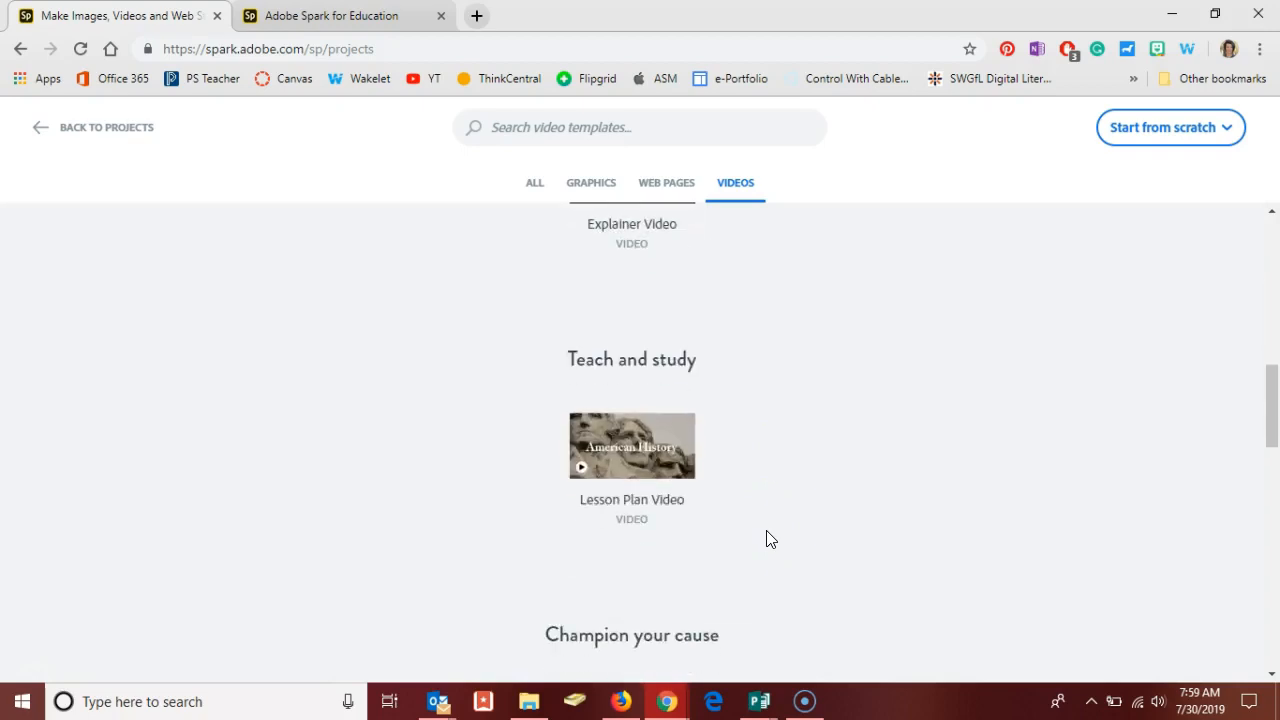
- Start a new video project from scratch with the title "We Love EdTech"
click(1157, 140)
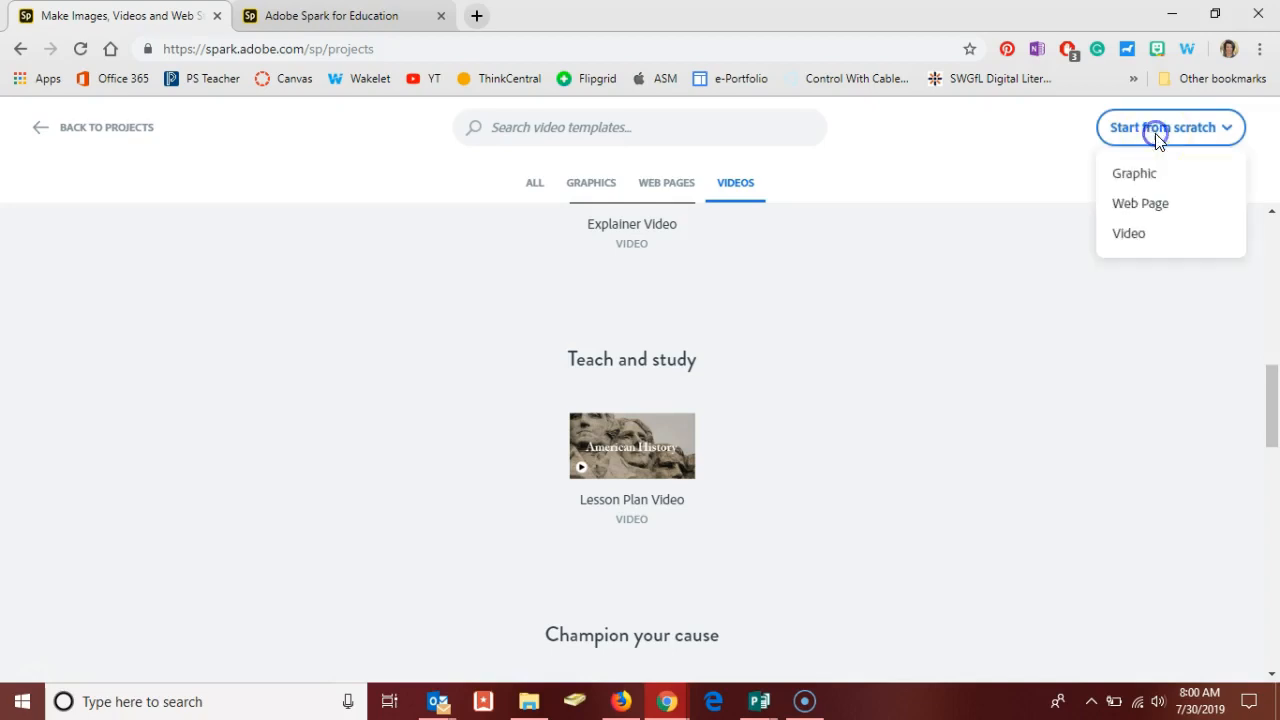
click(1129, 234)
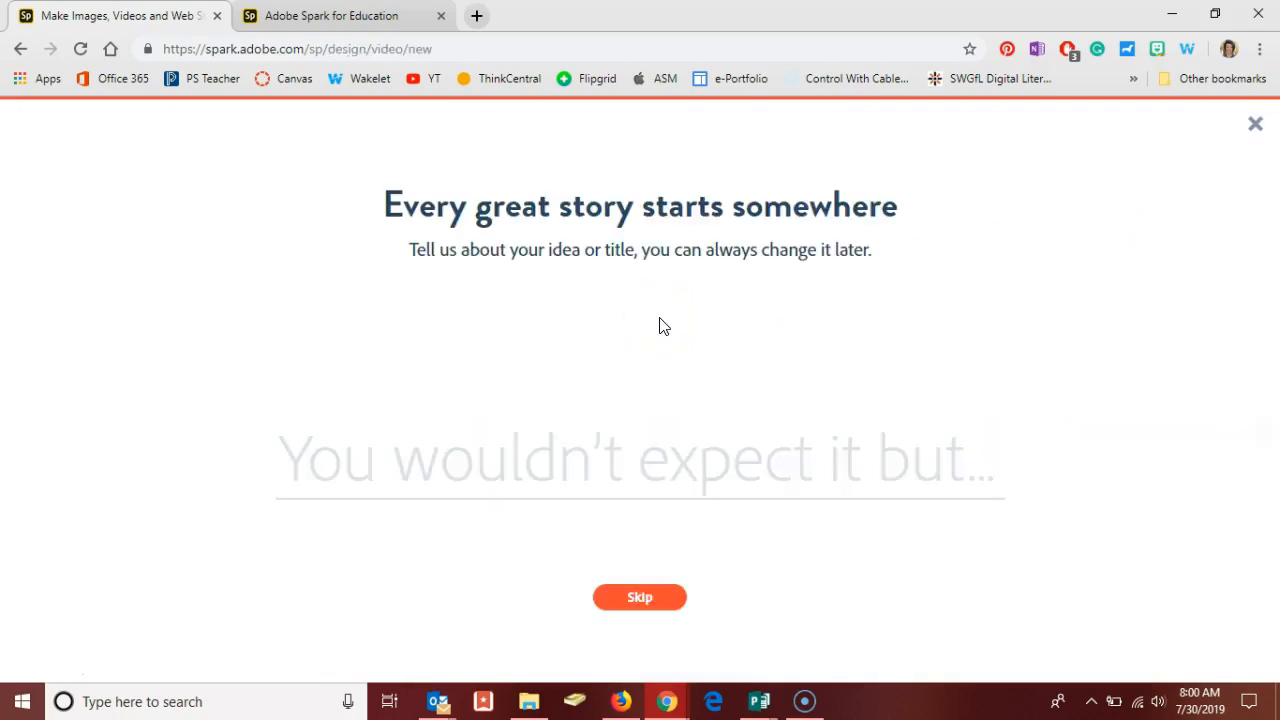
text(We Love EdTech)
click(637, 600)
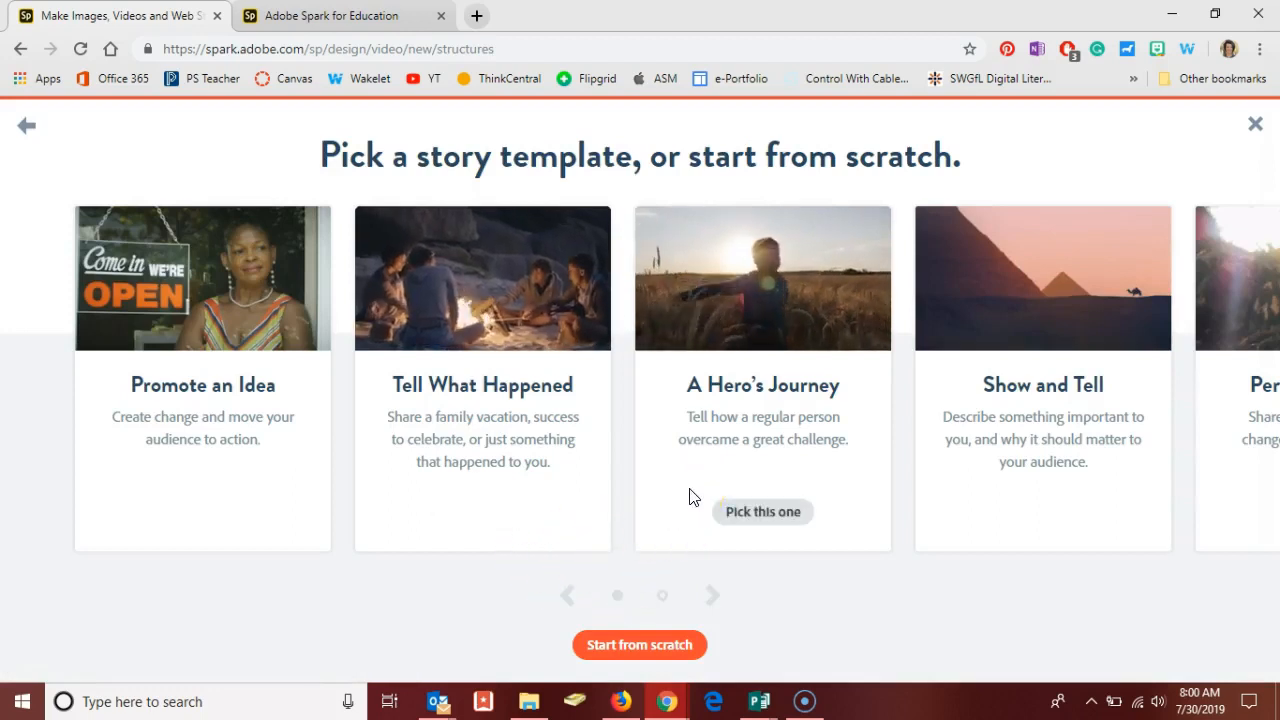
- Review the story templates, start the video without a template, and dismiss the quick tips tutorial
scroll(690, 497, down, 1)
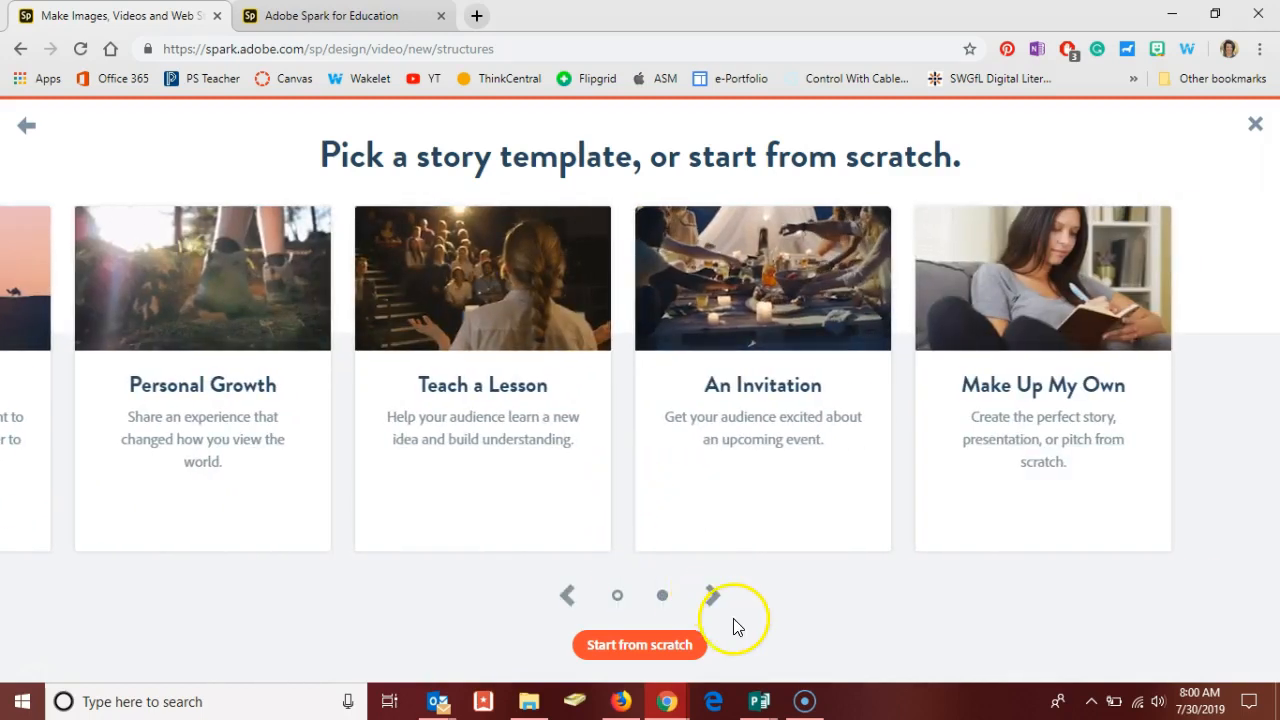
click(667, 646)
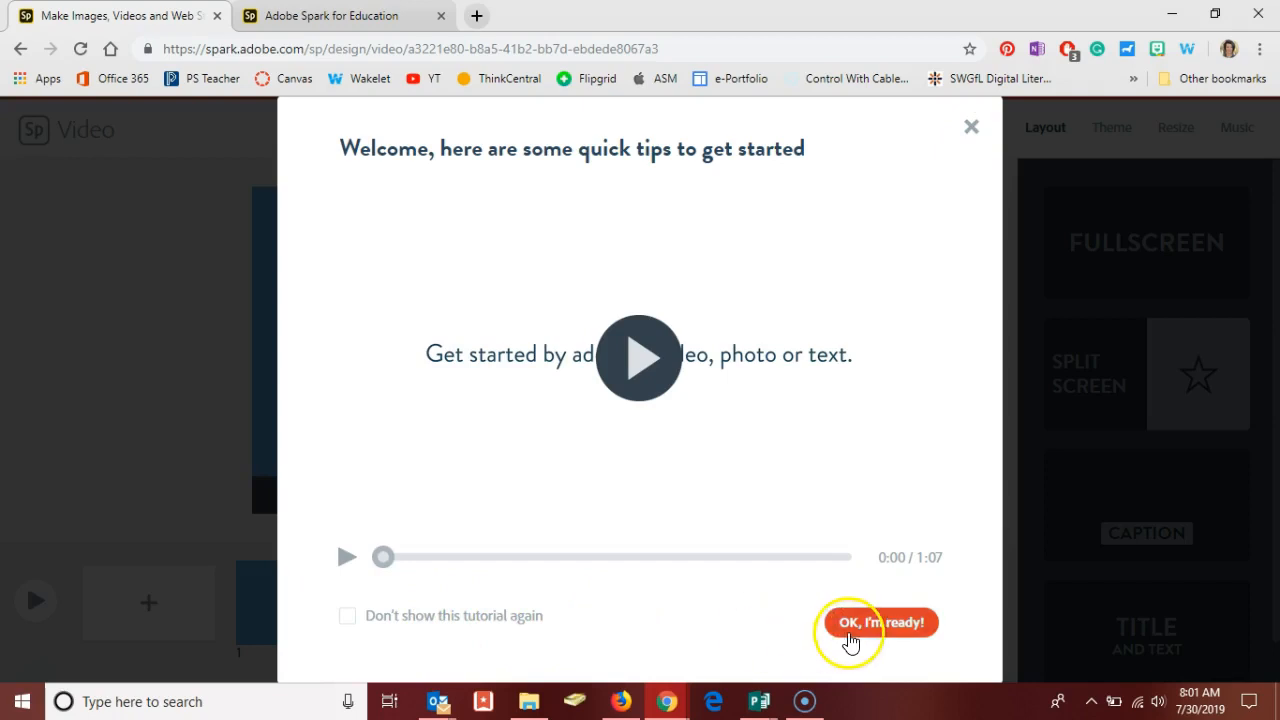
click(846, 630)
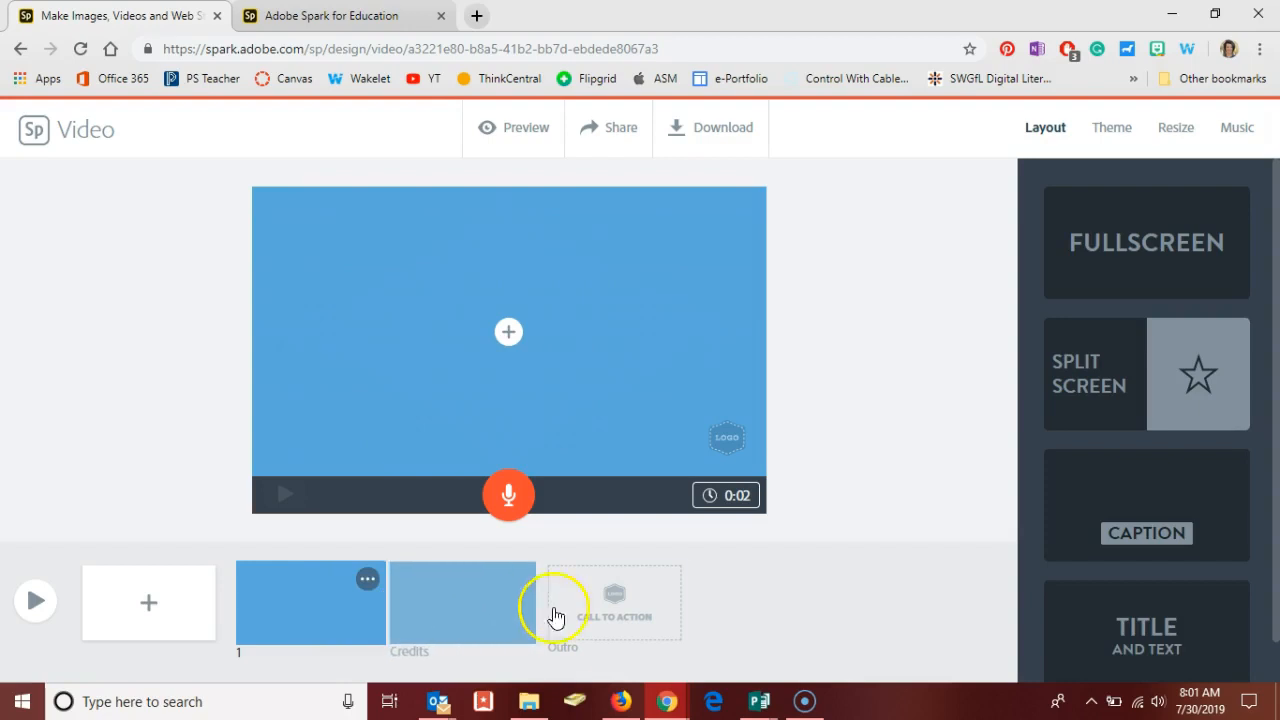
- Add the text "We love edtech as it enhances our students' educational experiences" to the first slide and reduce its font size
mouse_move(602, 611)
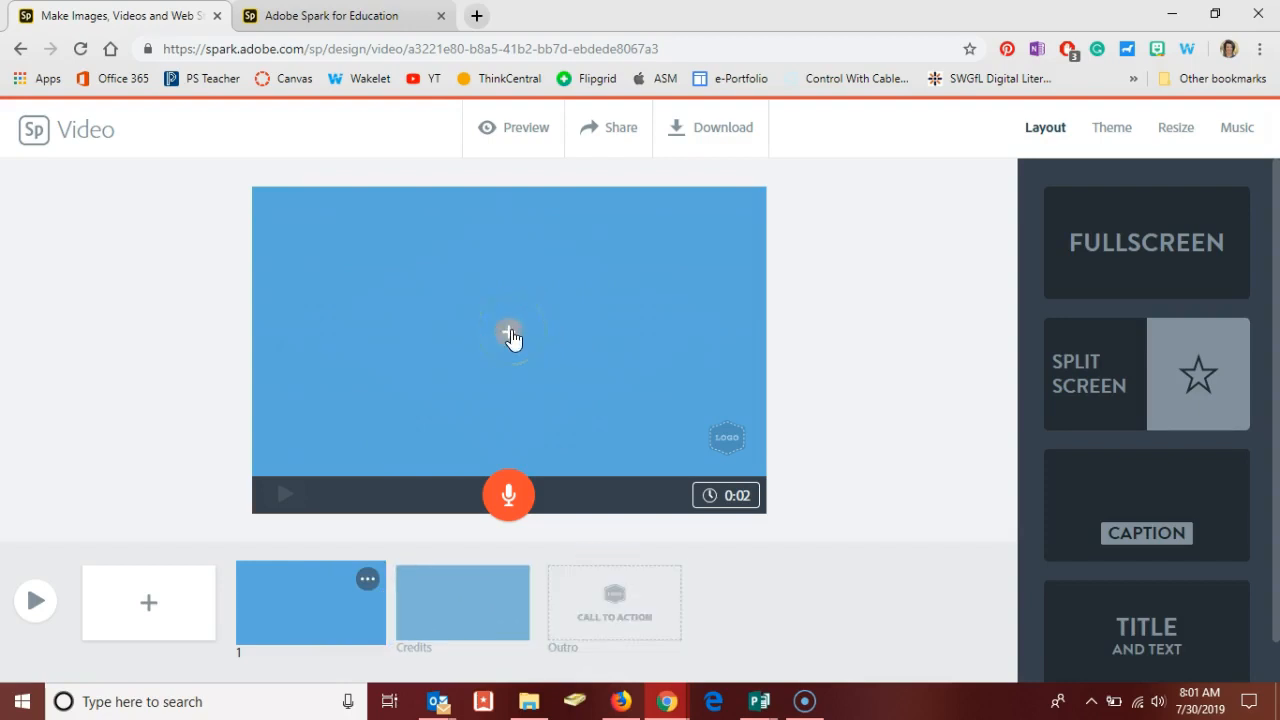
click(510, 334)
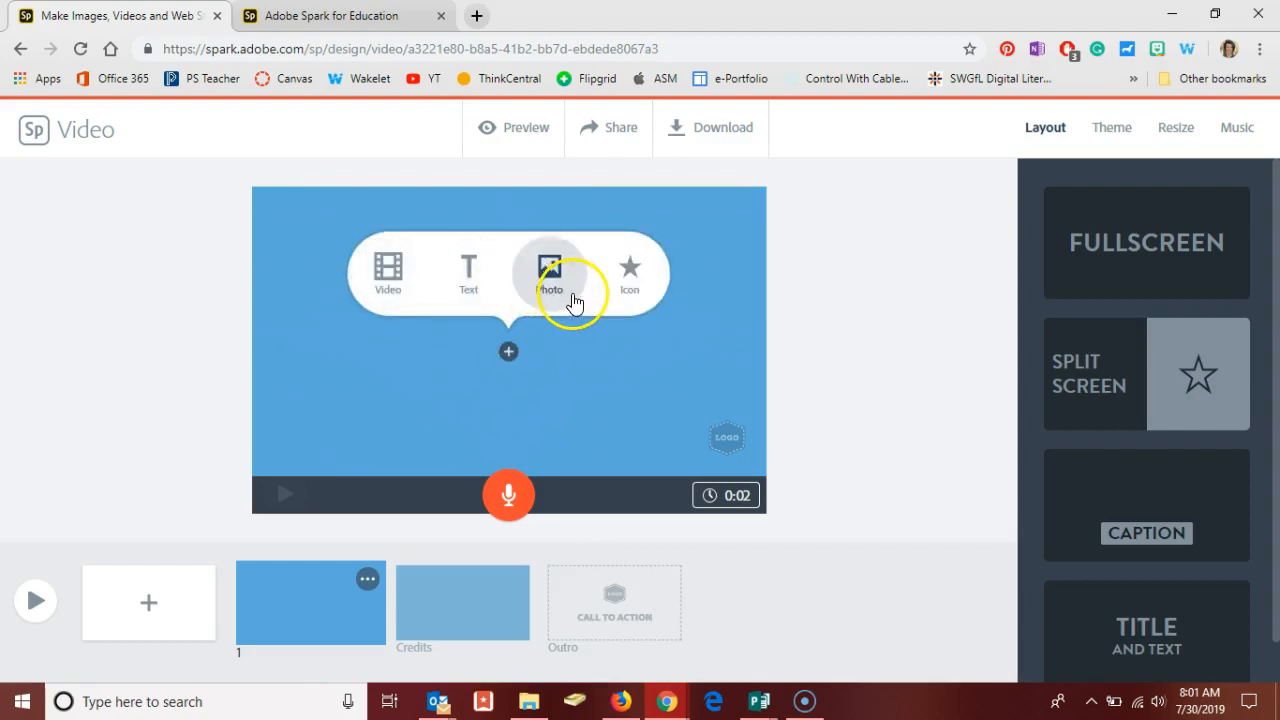
click(390, 276)
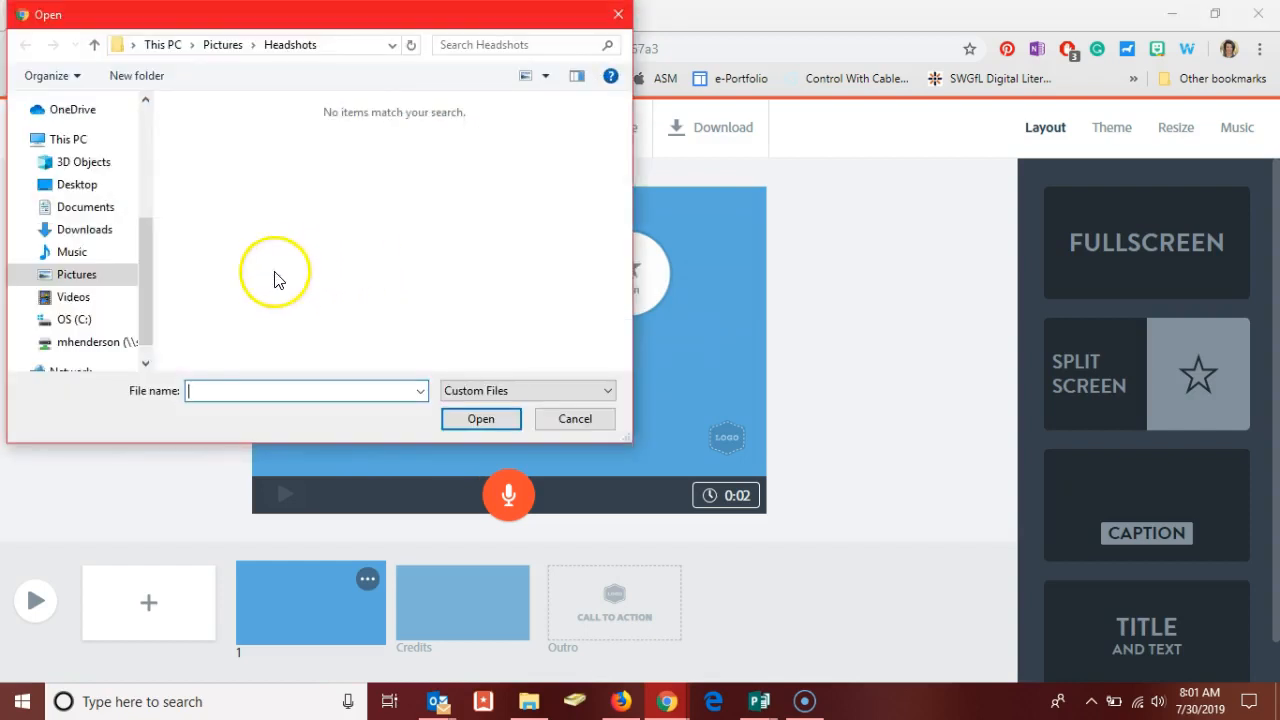
click(572, 422)
click(459, 275)
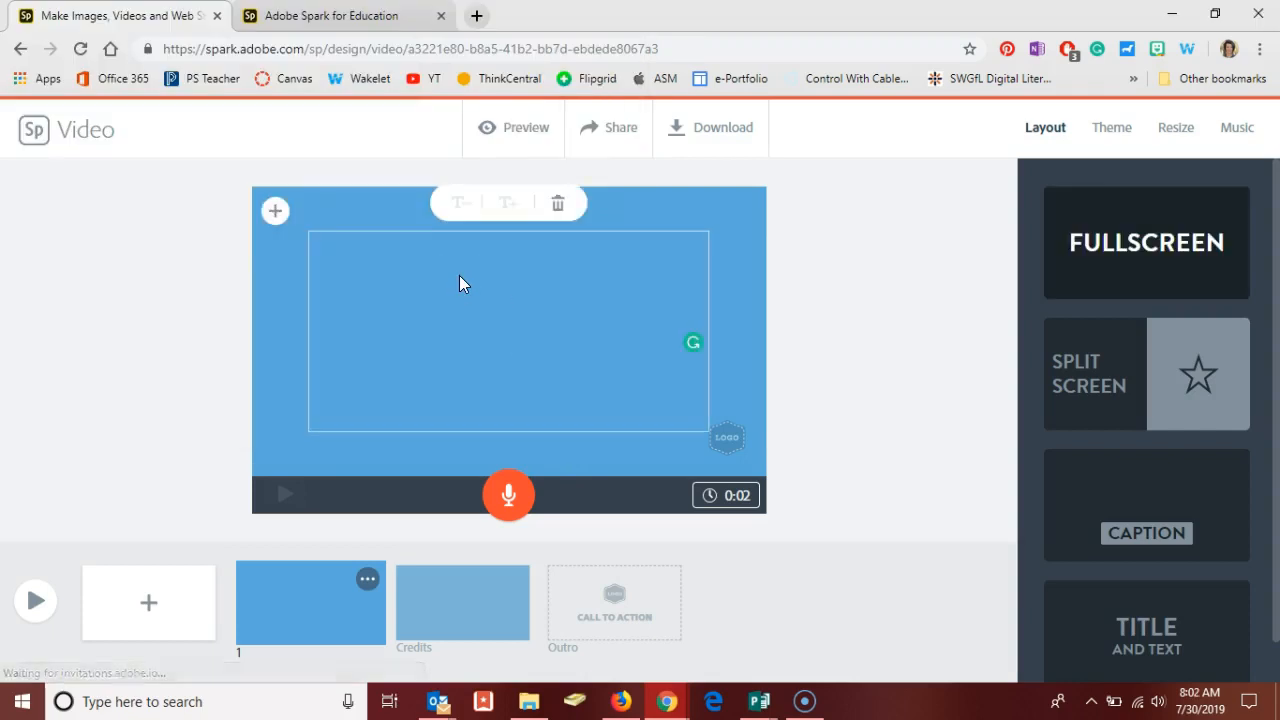
text(We love )
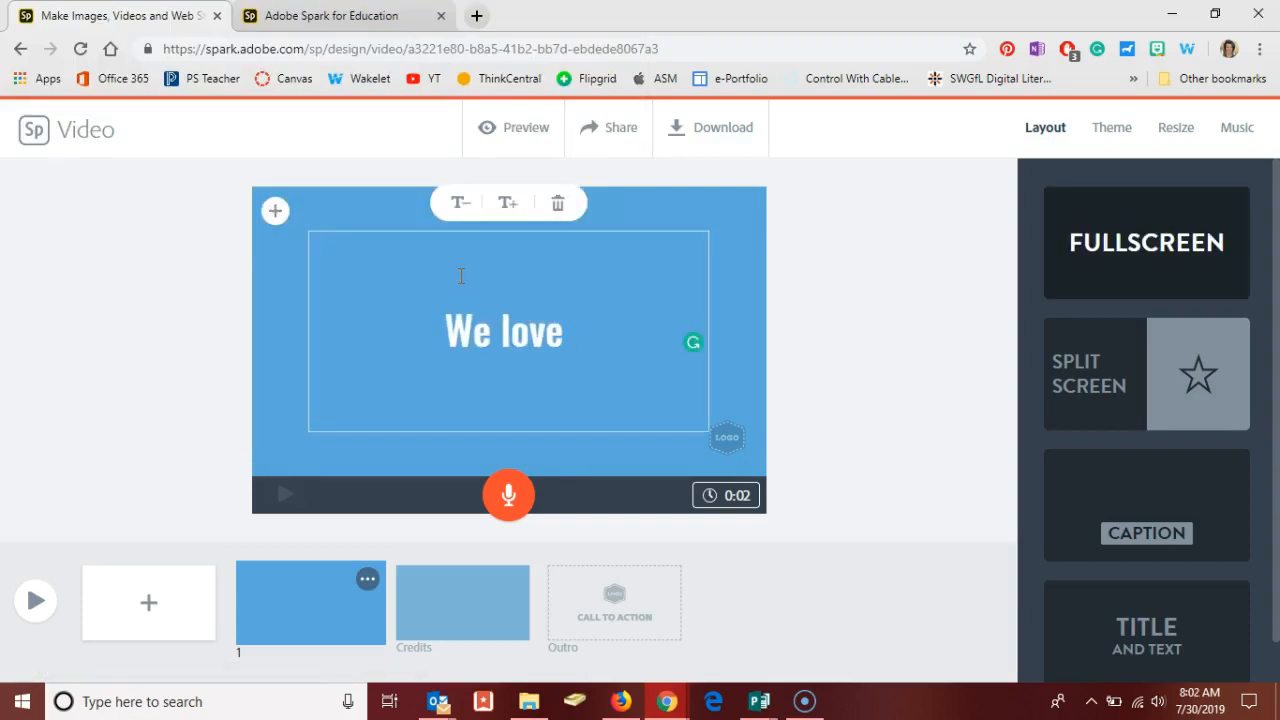
text(e)
text(dtech as it enhances our students' educational experiences)
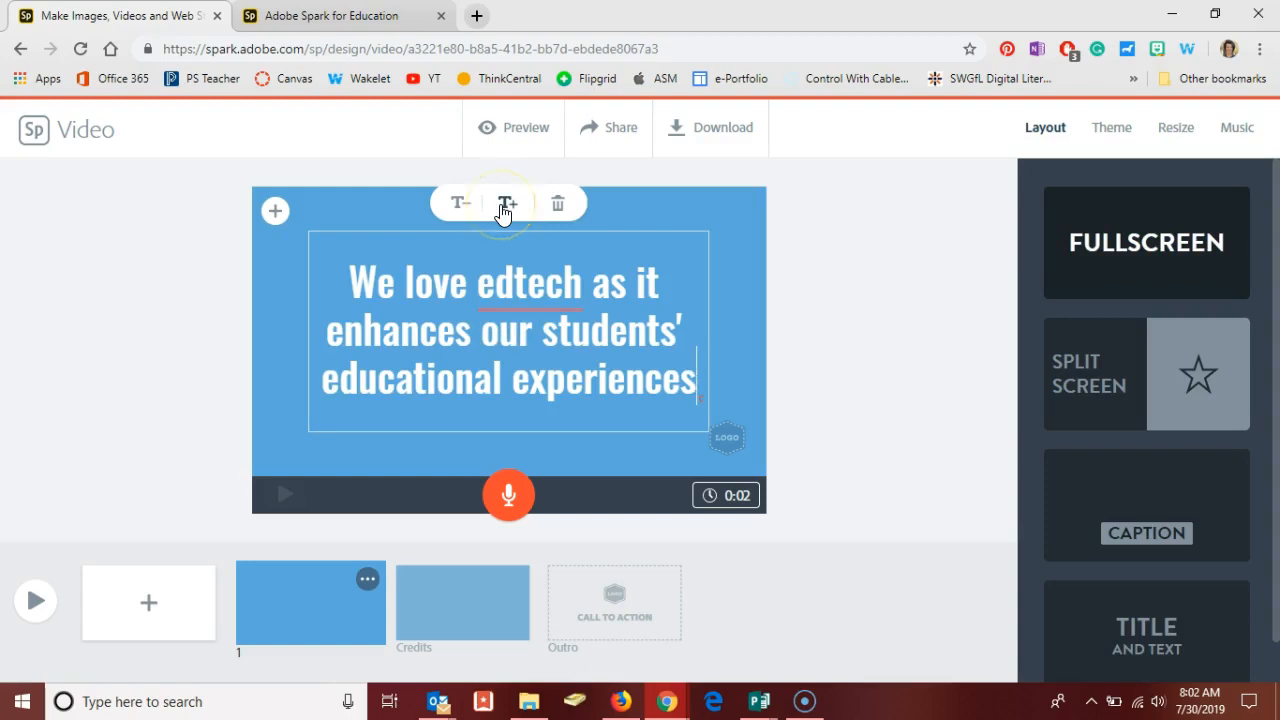
click(458, 205)
click(458, 205)
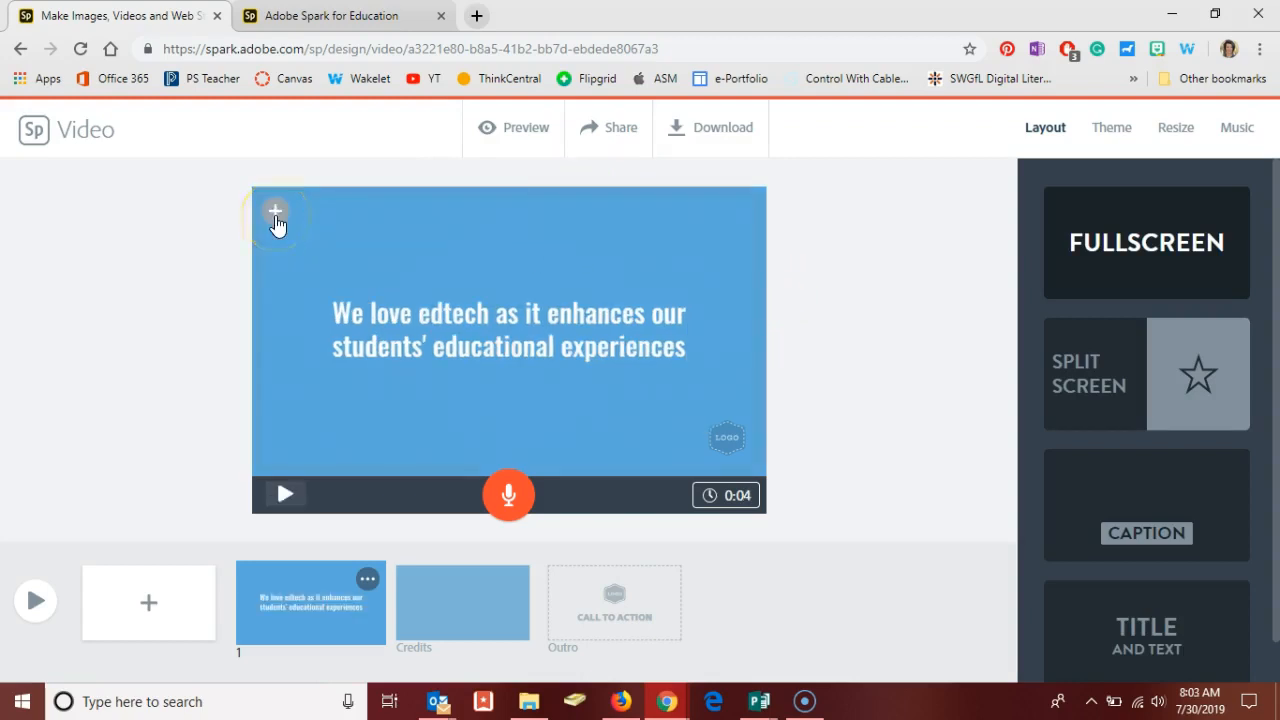
- Upload the "colored pencils" photo from the Camera Roll folder as the first slide's background
click(276, 218)
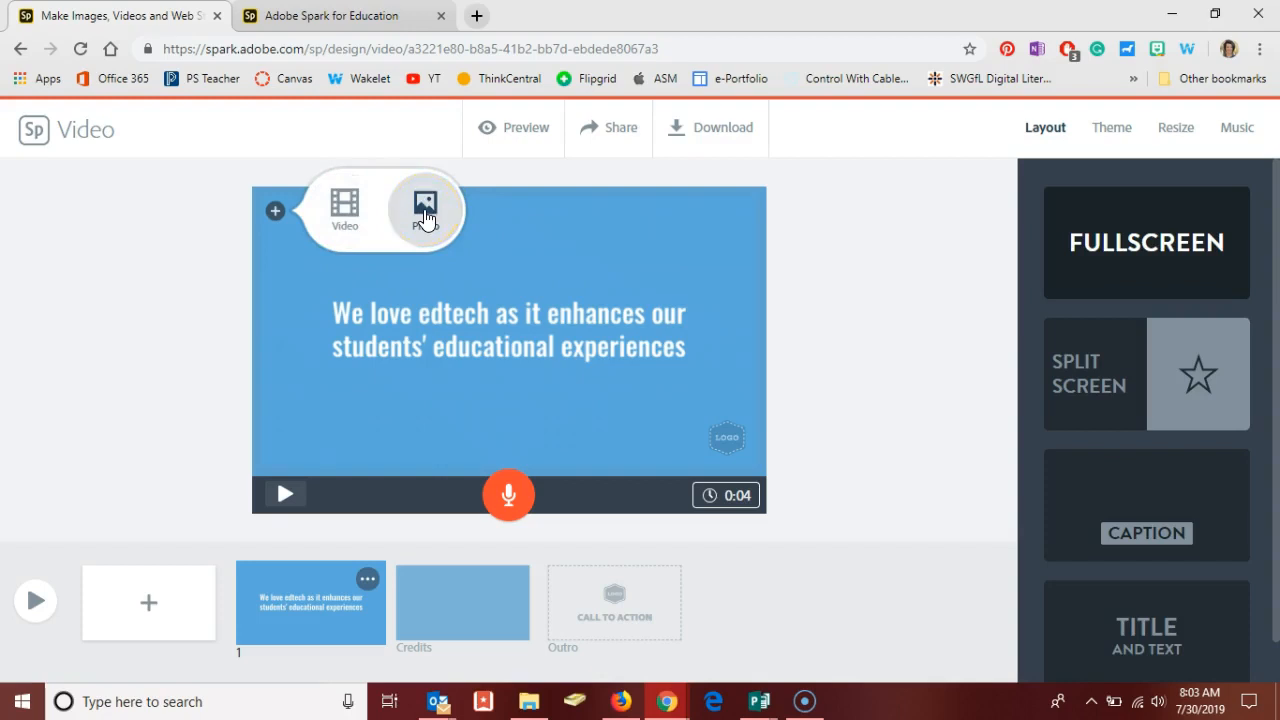
click(425, 215)
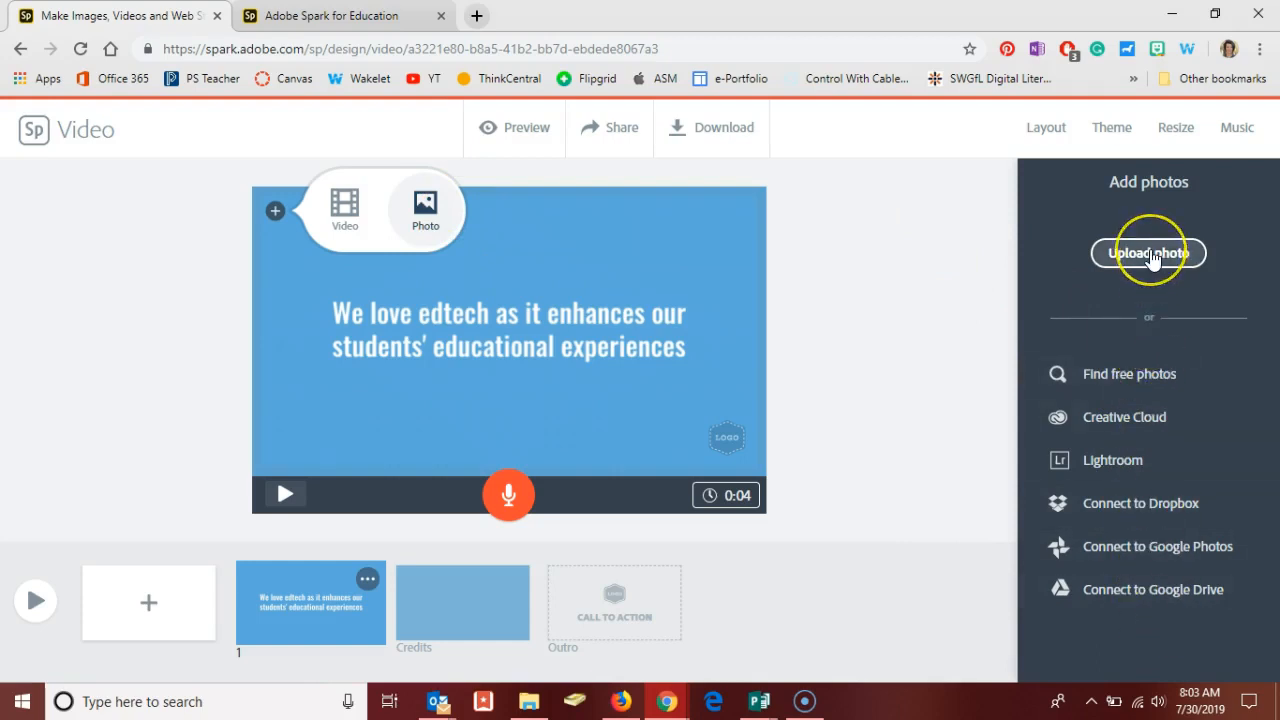
click(1150, 253)
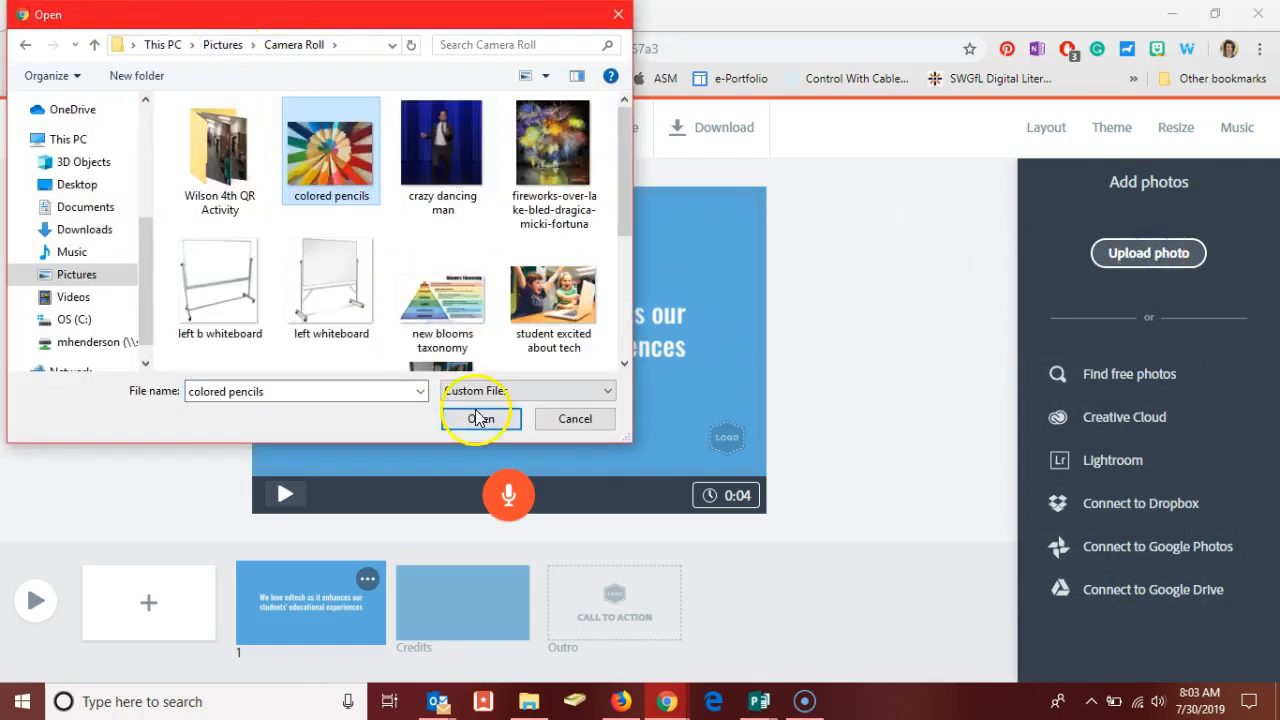
click(478, 418)
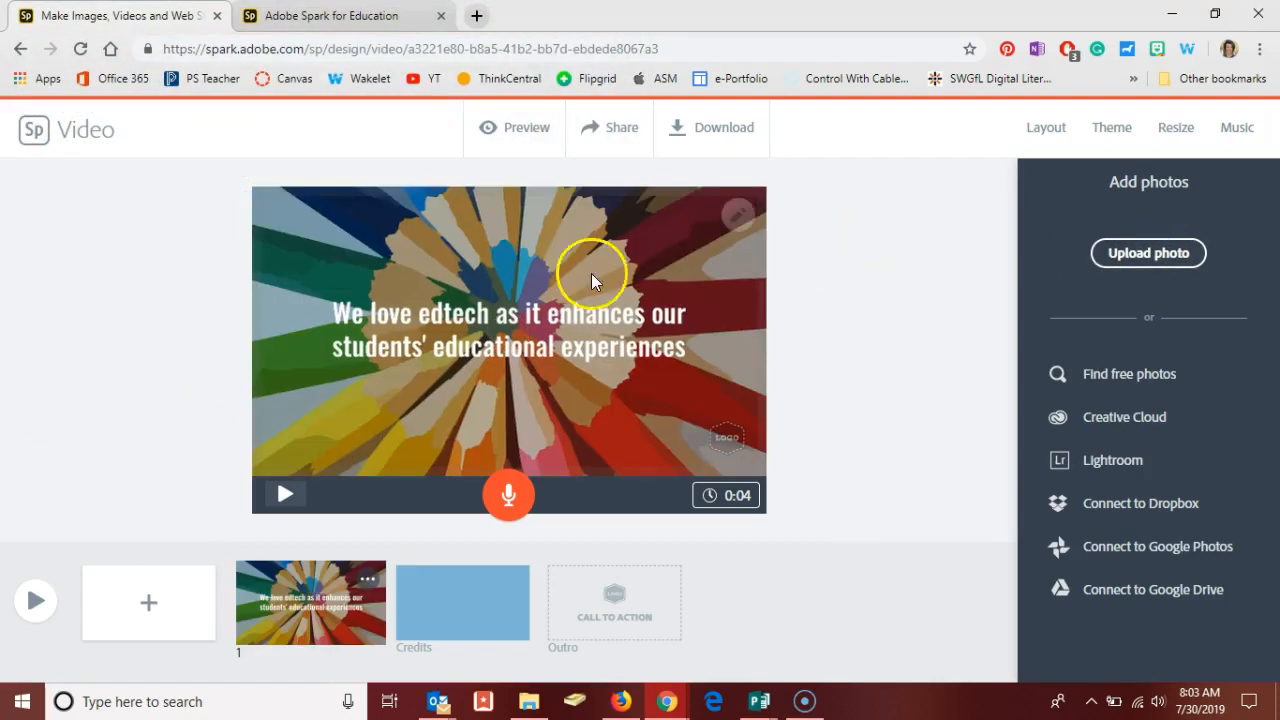
- Zoom the background photo out and back in until it fills the whole first slide
click(740, 218)
click(738, 216)
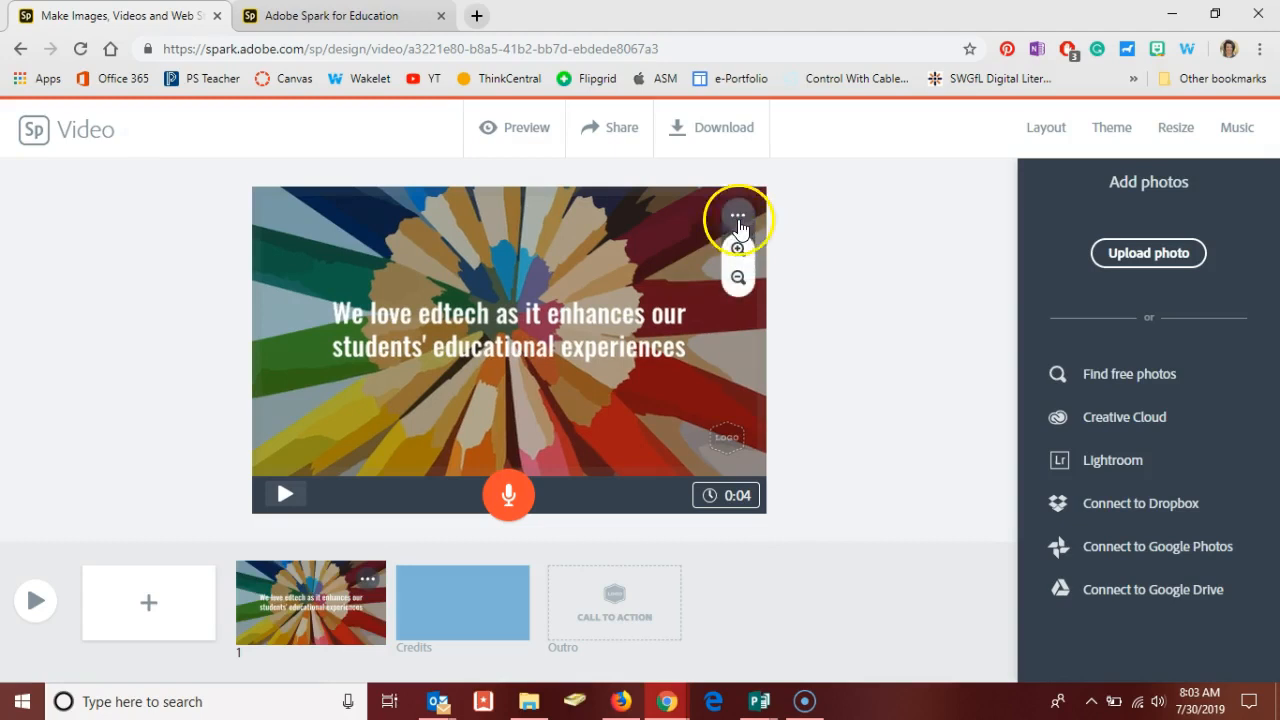
click(738, 251)
click(738, 280)
click(738, 280)
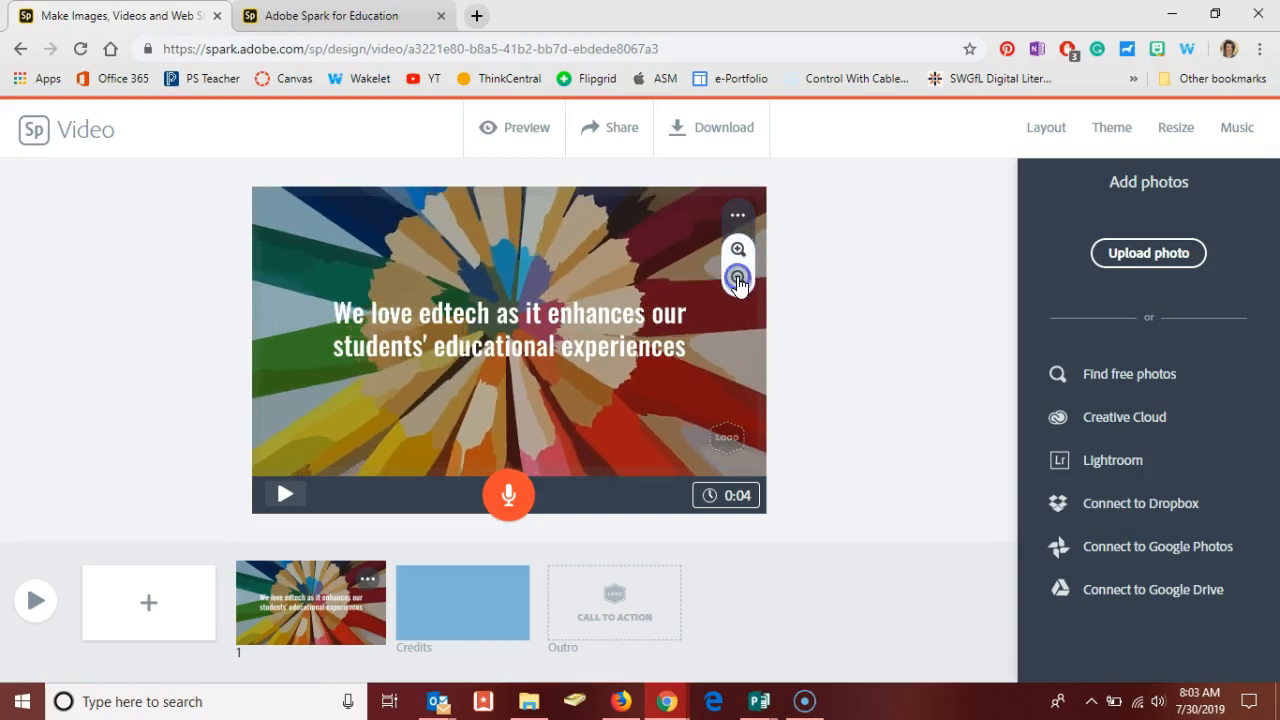
click(738, 280)
click(738, 280)
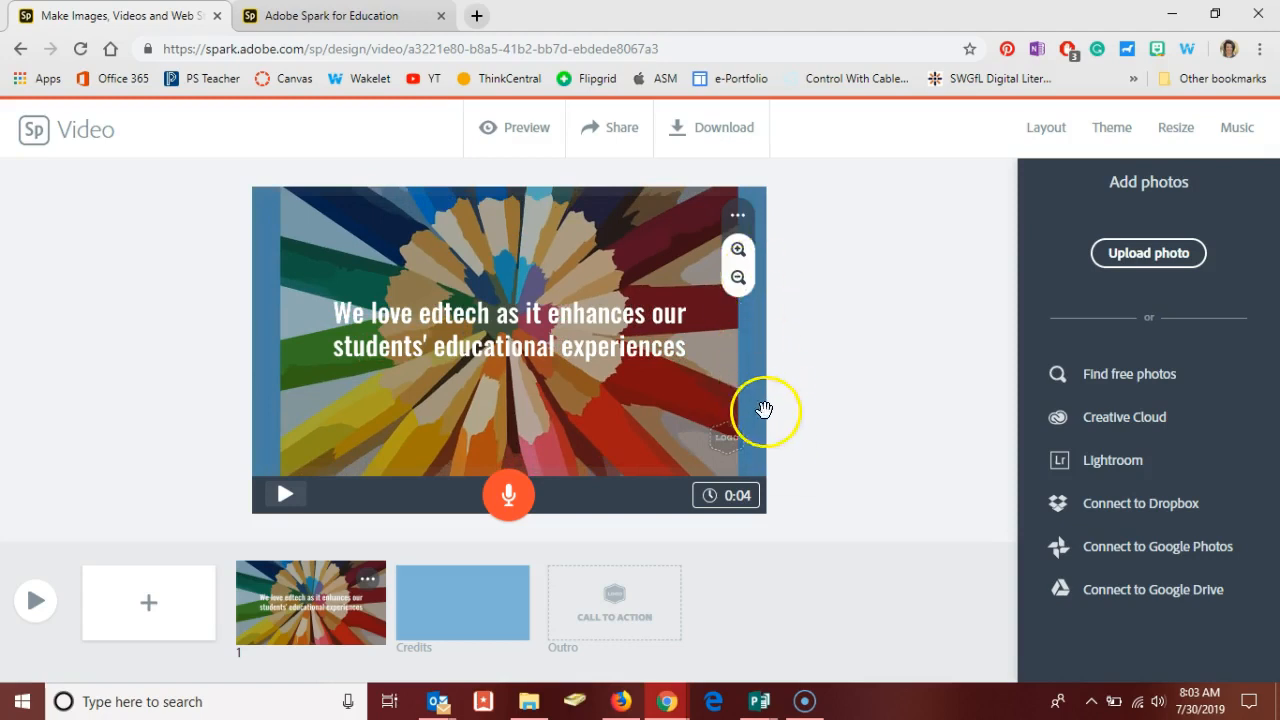
click(738, 250)
click(738, 250)
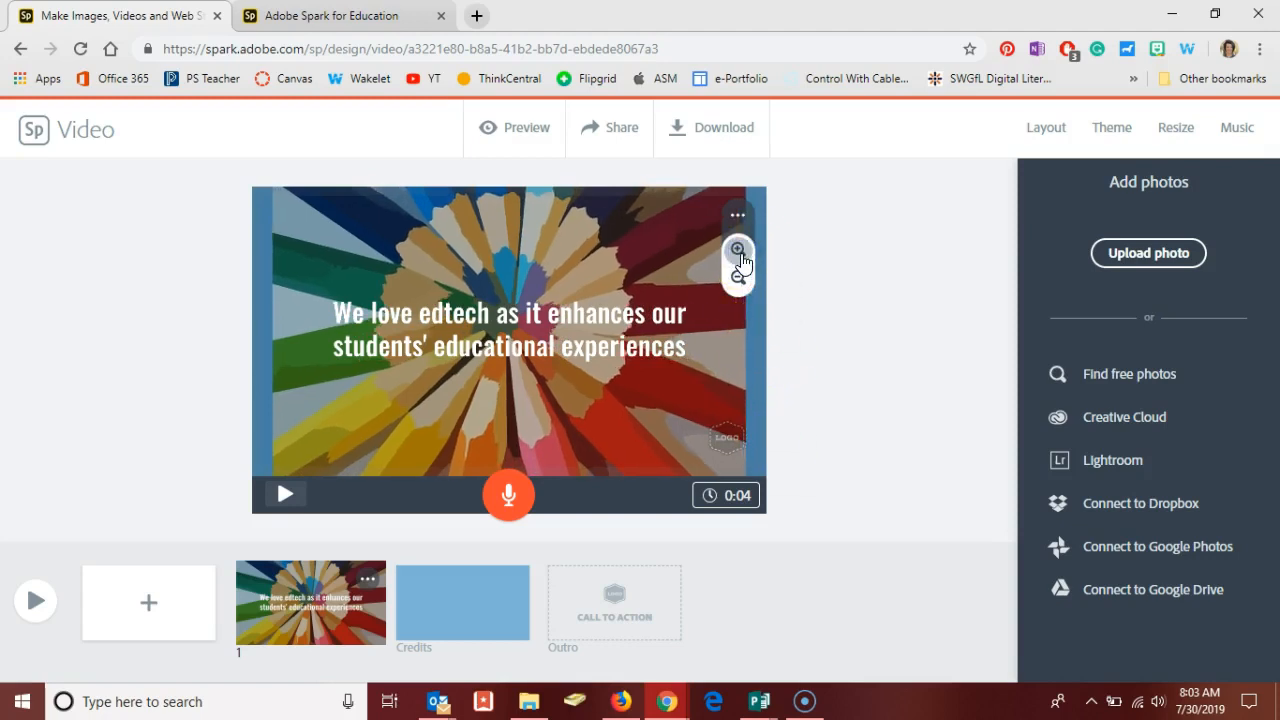
click(738, 250)
click(829, 323)
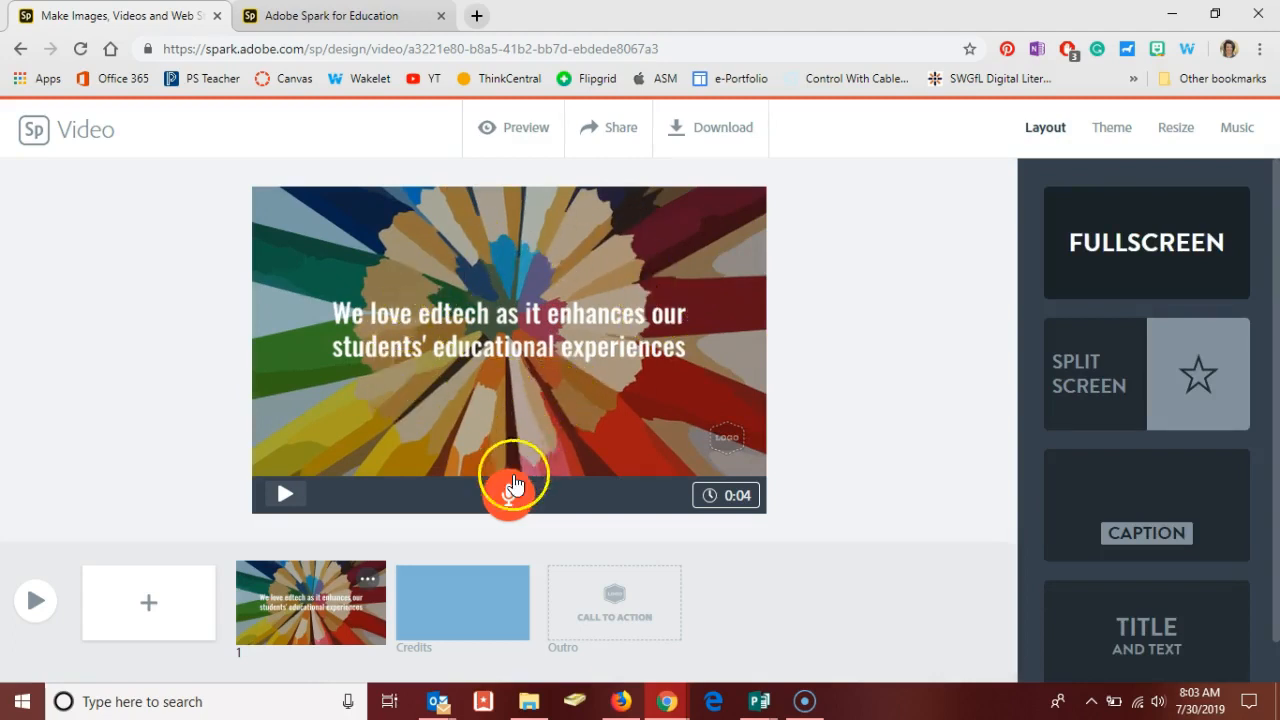
- Record voice narration for the first slide
click(511, 503)
click(487, 497)
- Add a second slide and try the Split Screen and Caption layouts on it
click(148, 602)
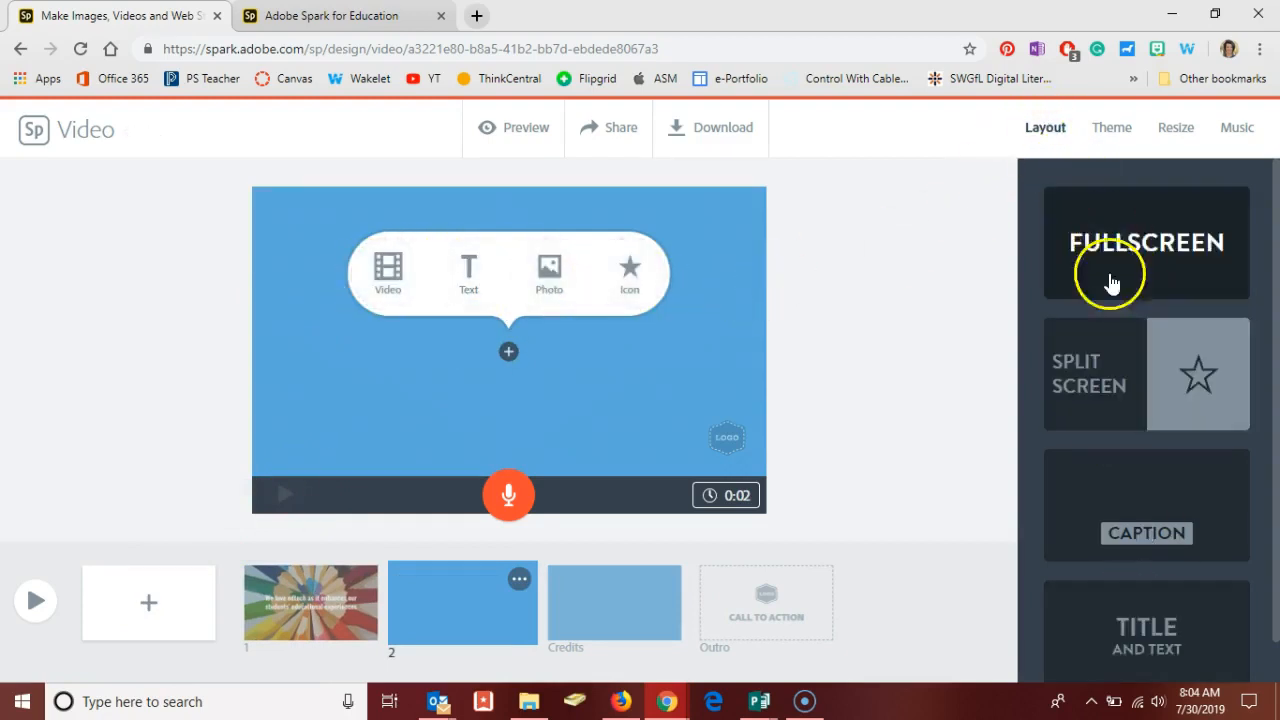
click(1112, 398)
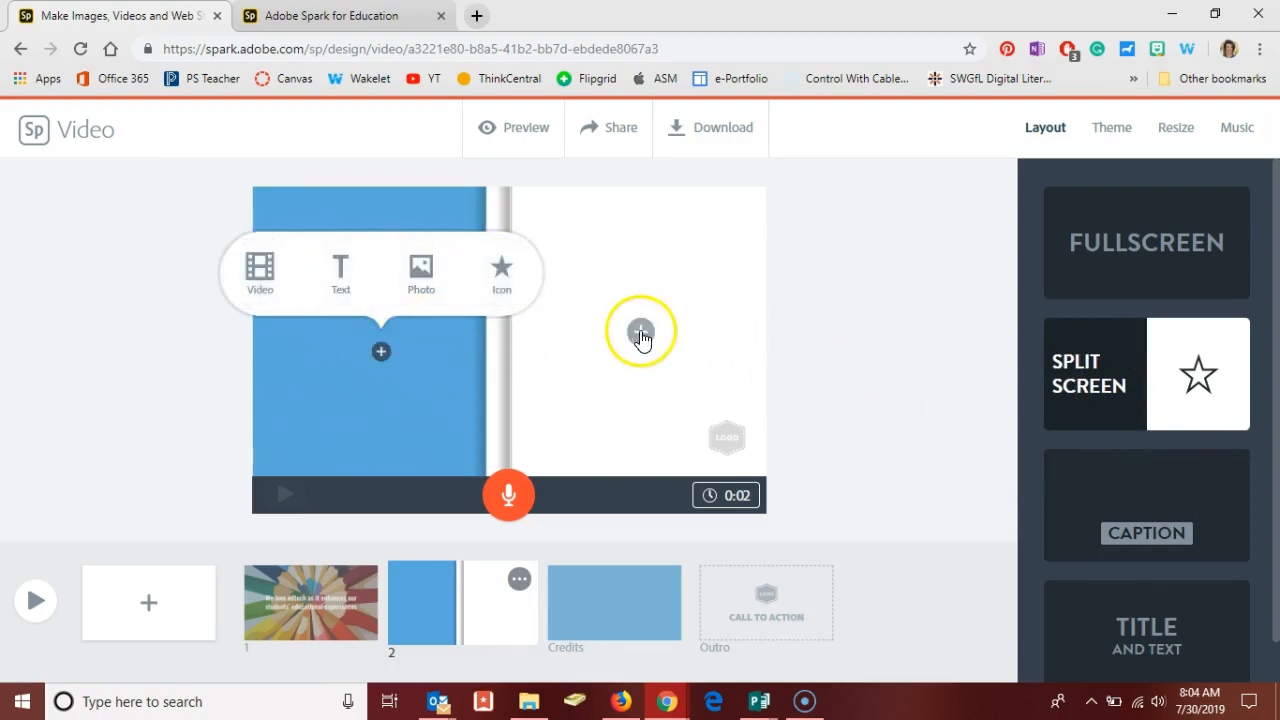
mouse_move(641, 348)
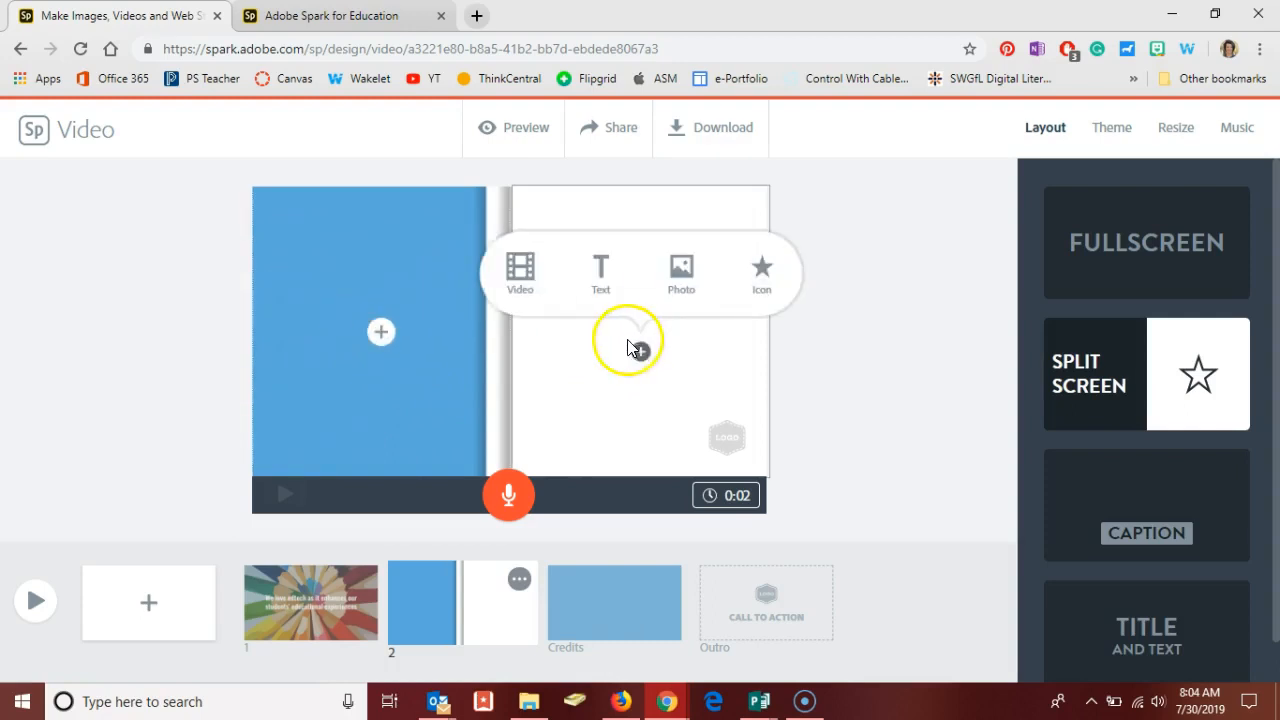
click(1135, 530)
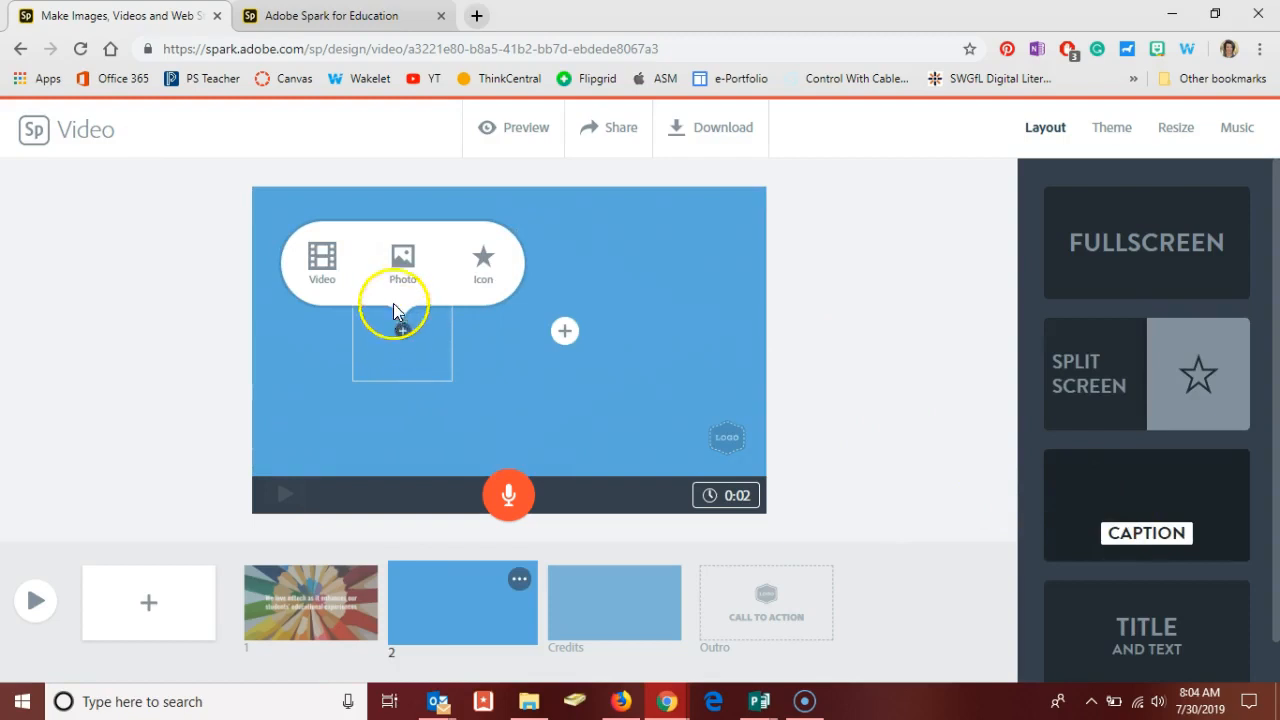
- Search the icons for "flag" and add the solid swallow-tailed flag to the icon placeholder on the second slide
click(481, 264)
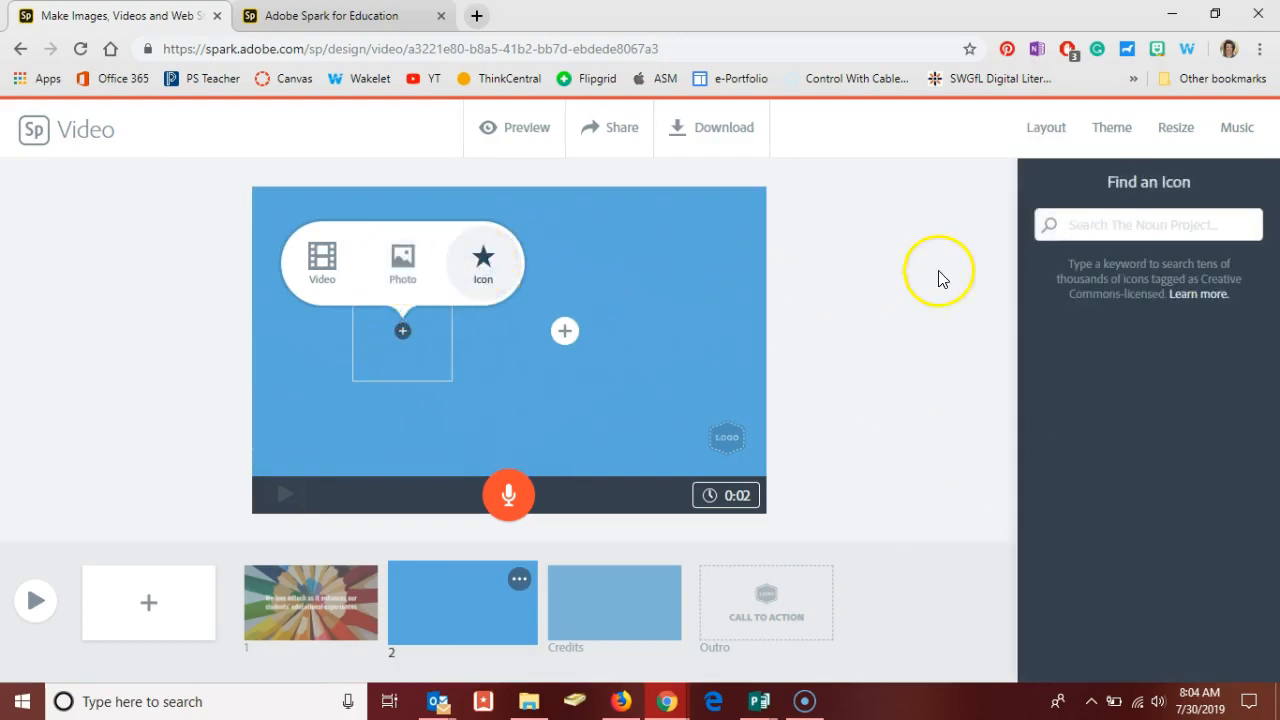
text(t)
key(Return)
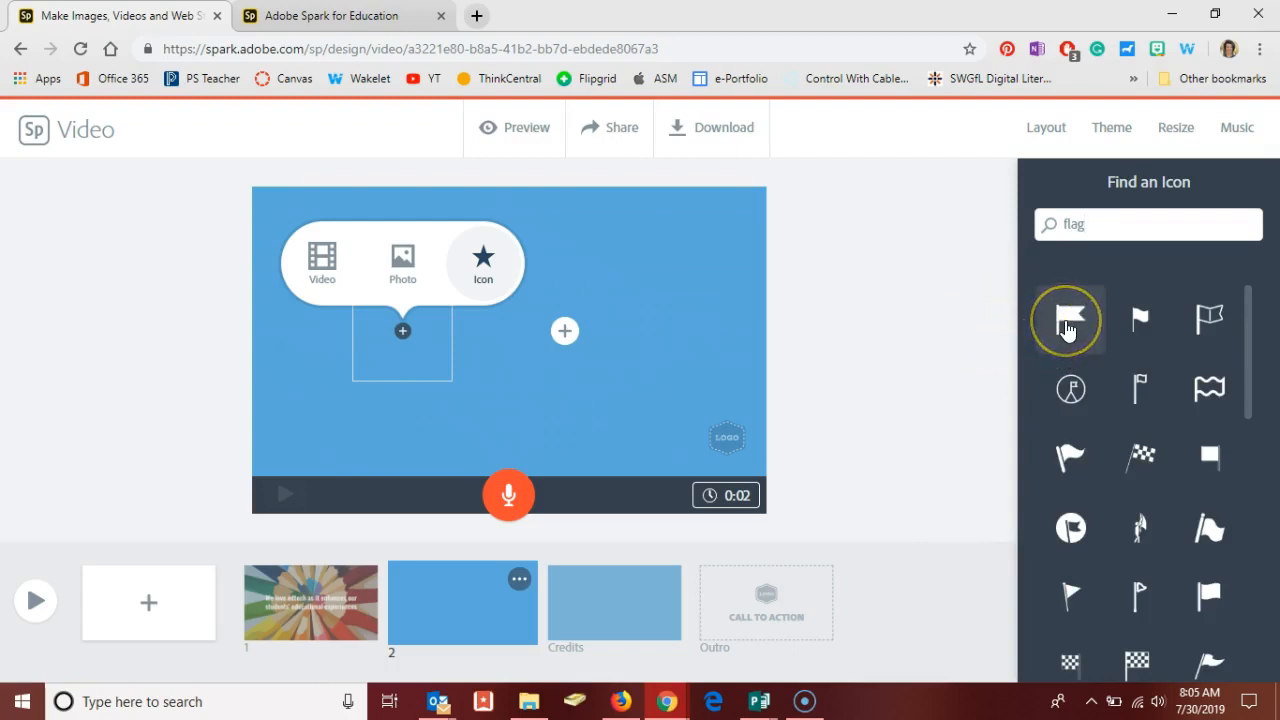
click(1068, 328)
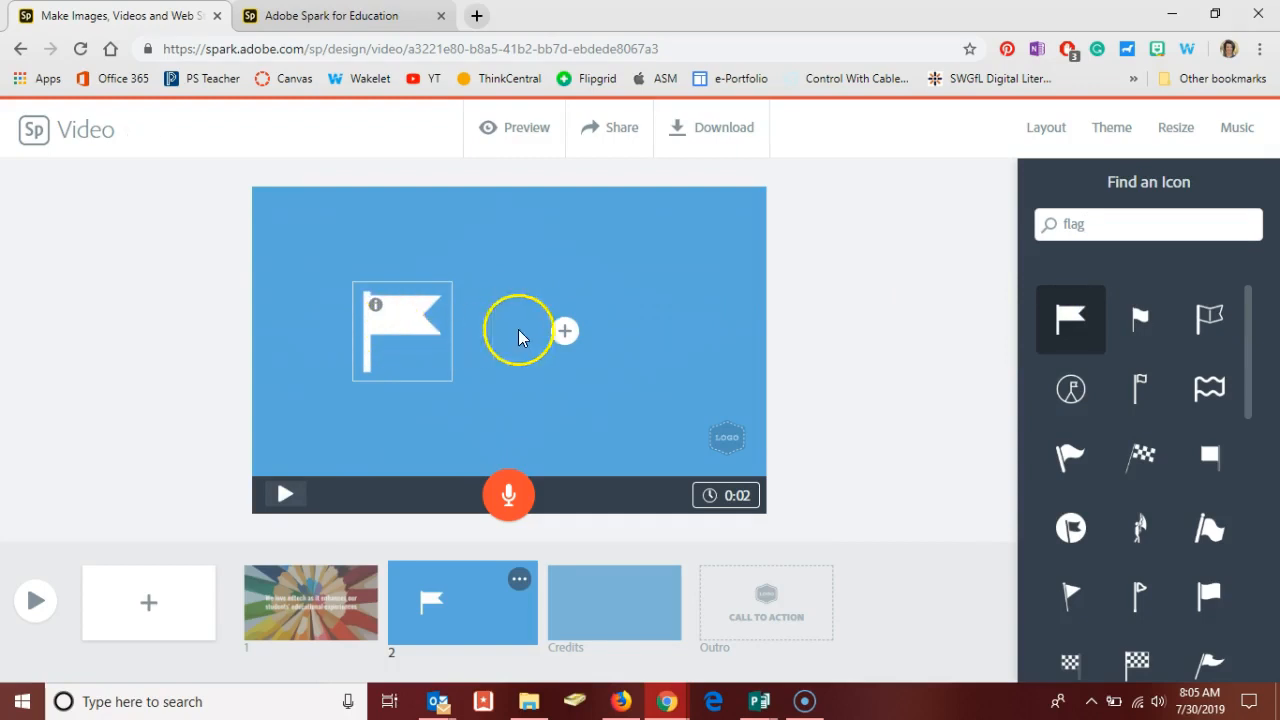
- Add the text "This flag marks the spot" beside the flag icon and enlarge it
click(563, 331)
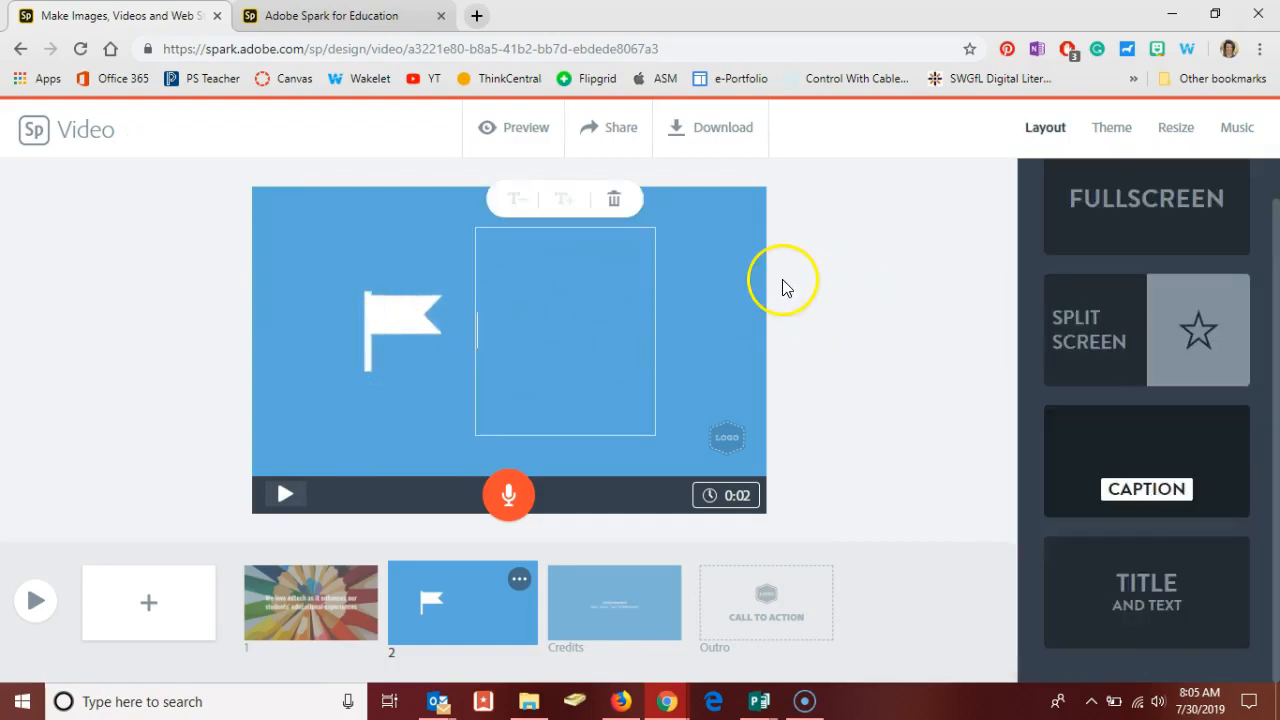
text(This fla)
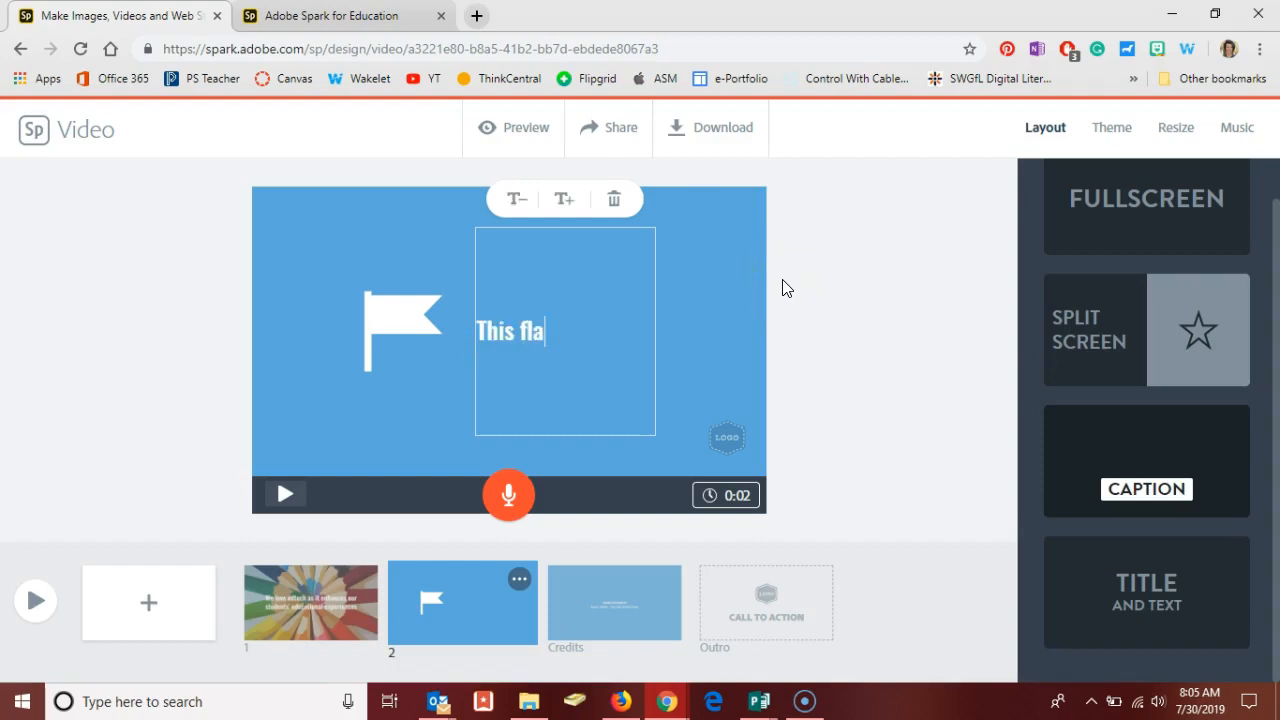
text(g marks the spot)
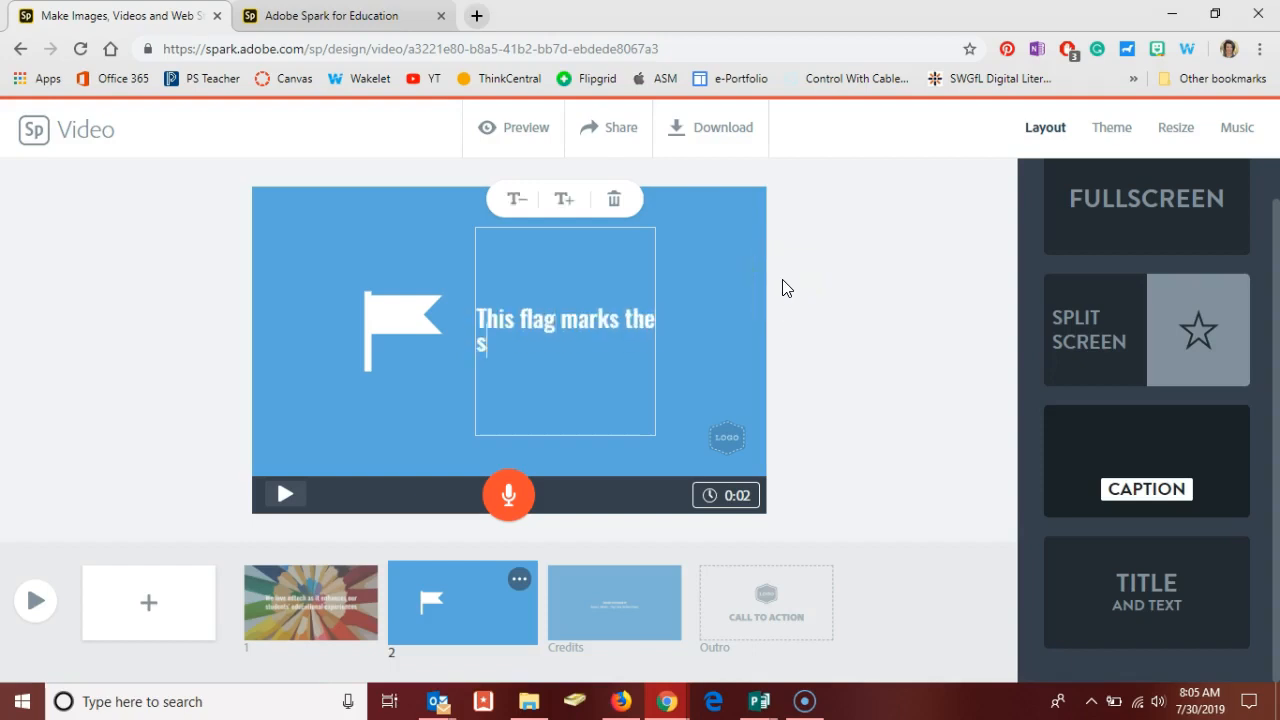
click(558, 200)
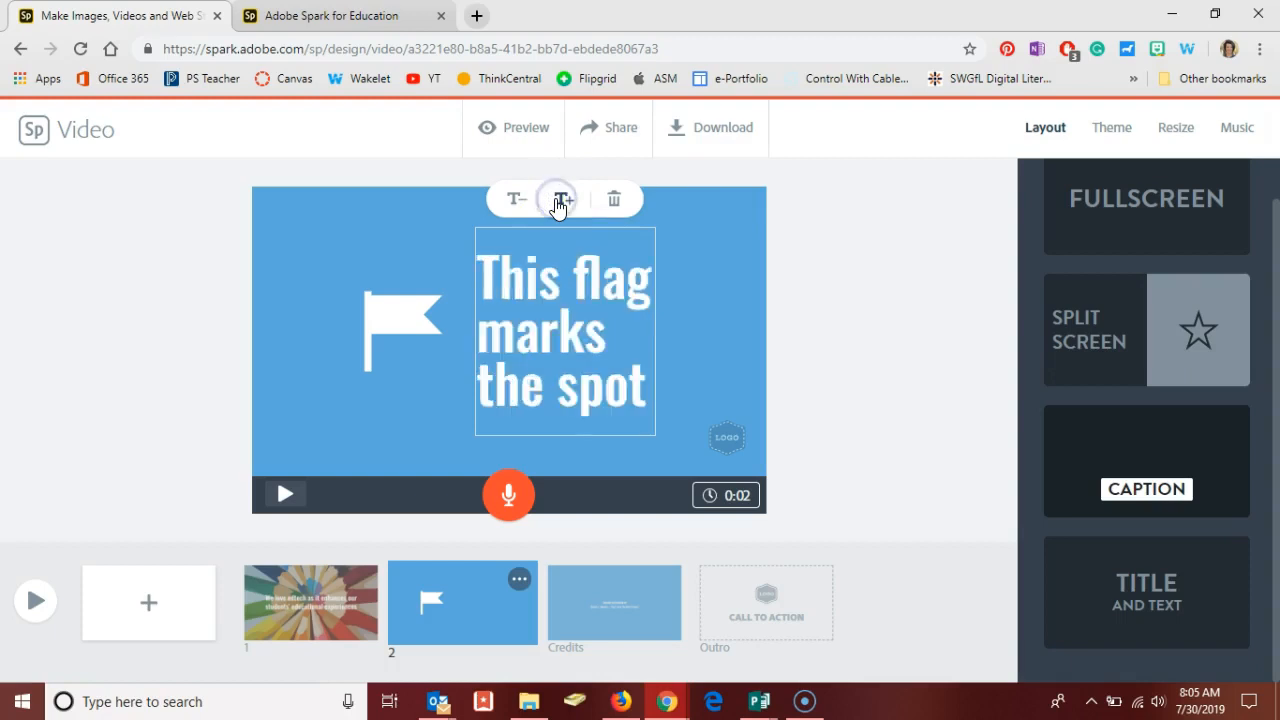
click(560, 200)
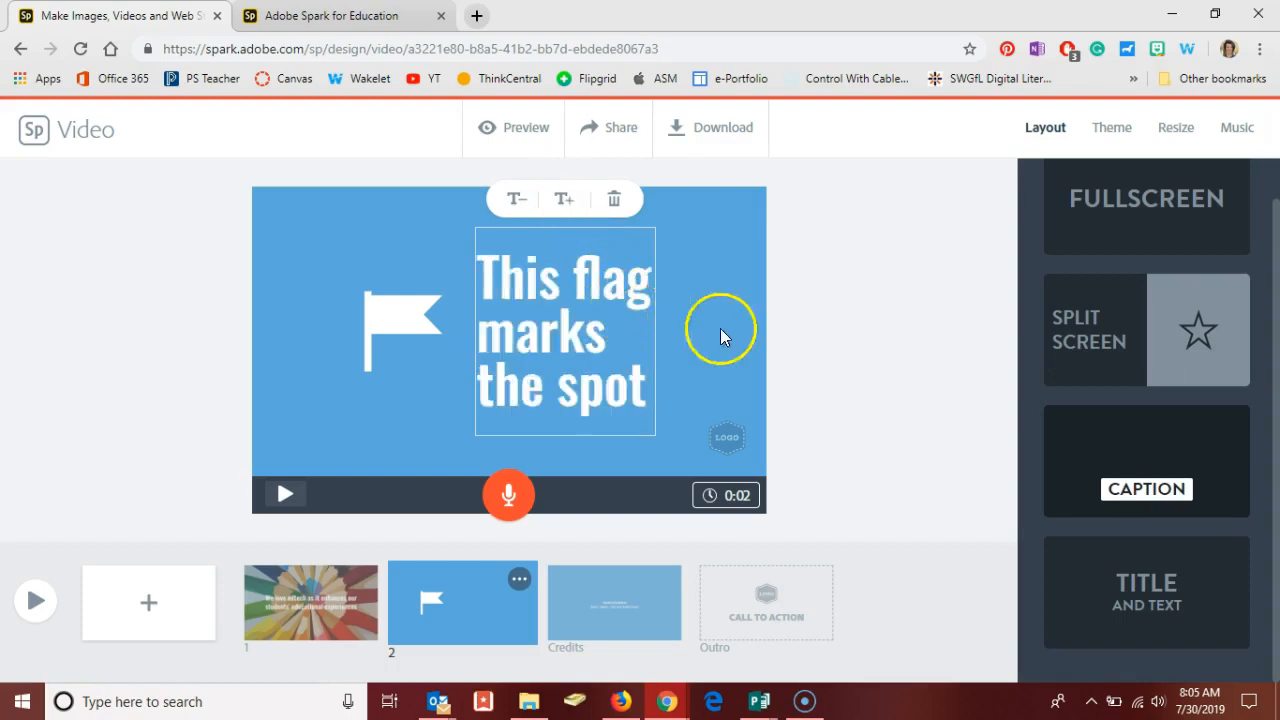
click(657, 320)
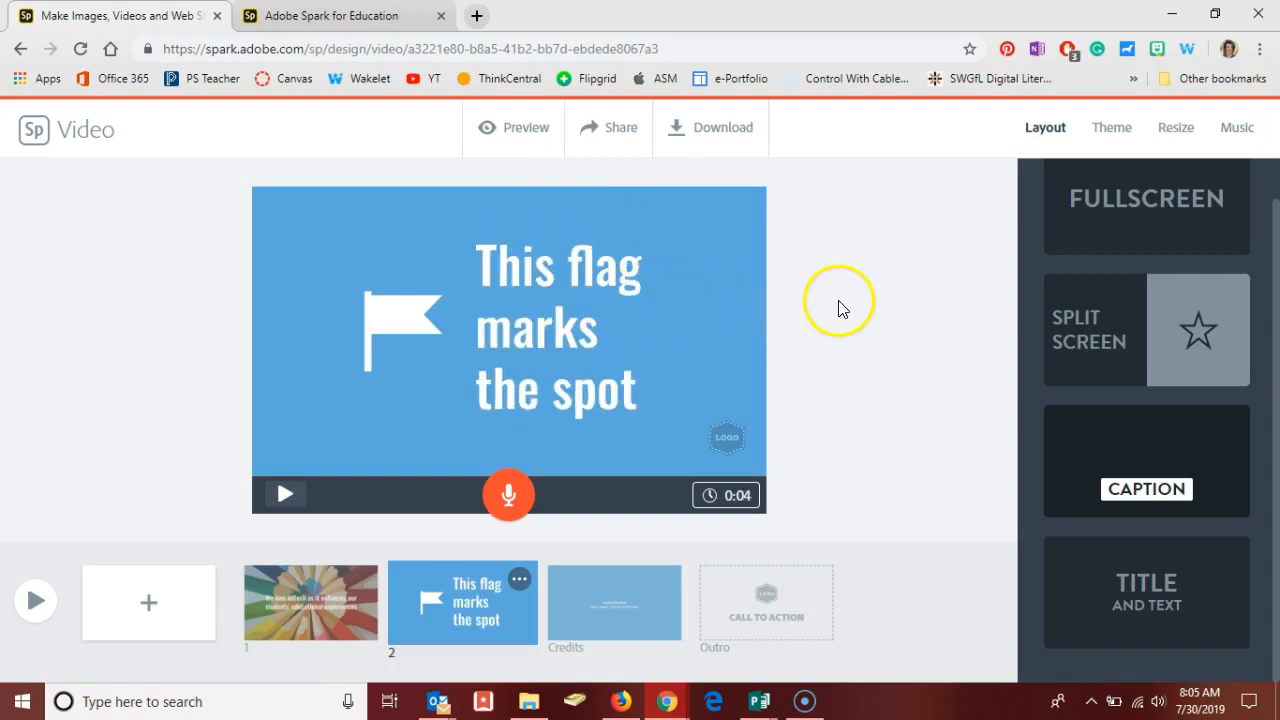
- Try the red color variant of the Tidal theme on the video
click(1113, 138)
click(1113, 132)
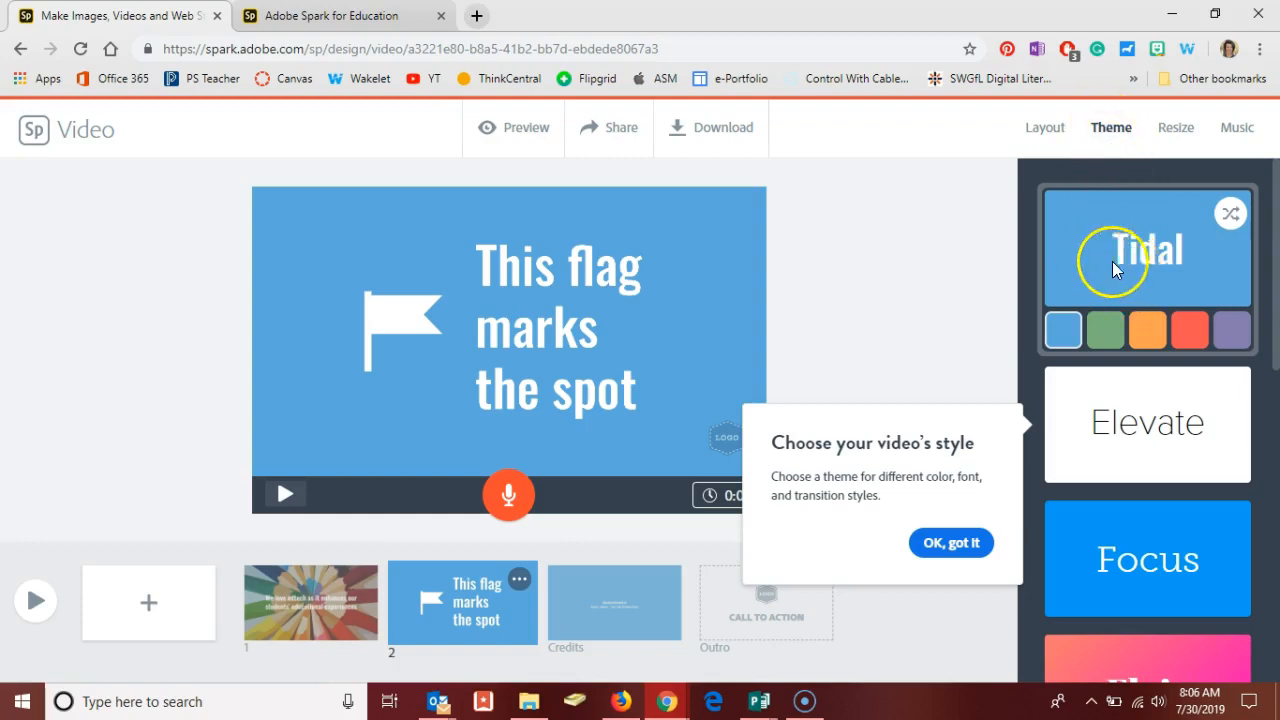
click(1185, 334)
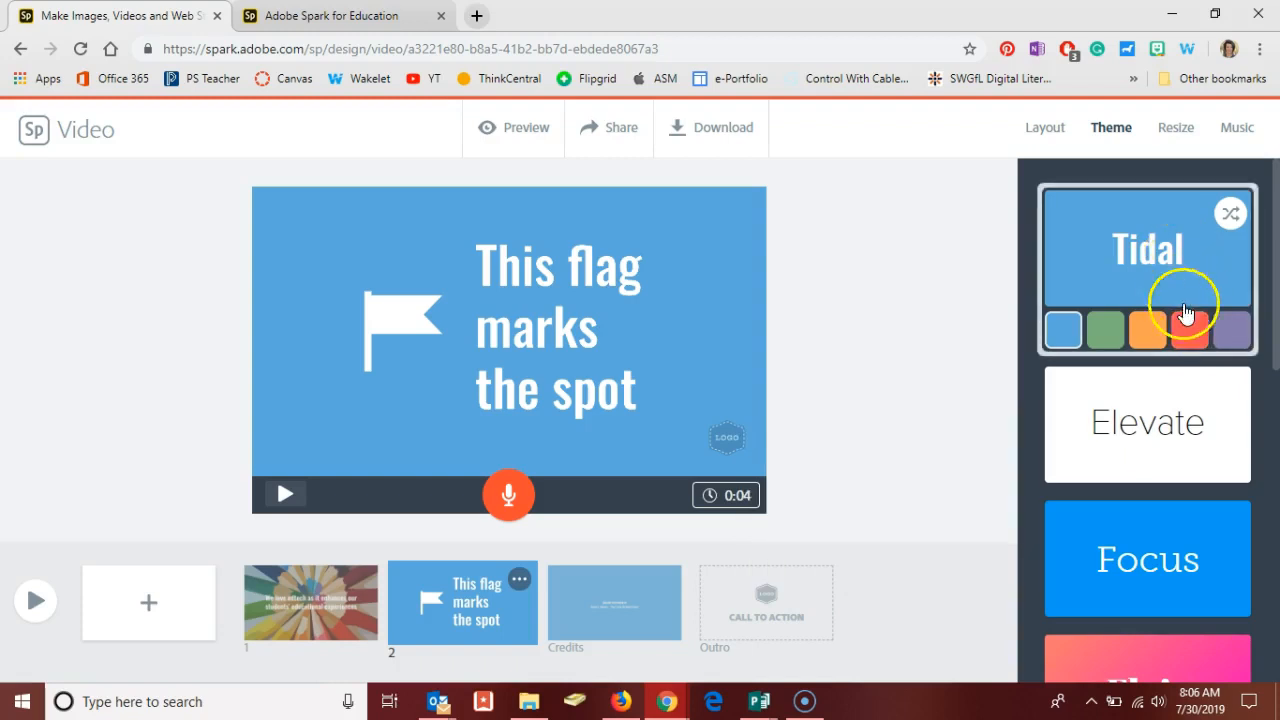
click(1187, 330)
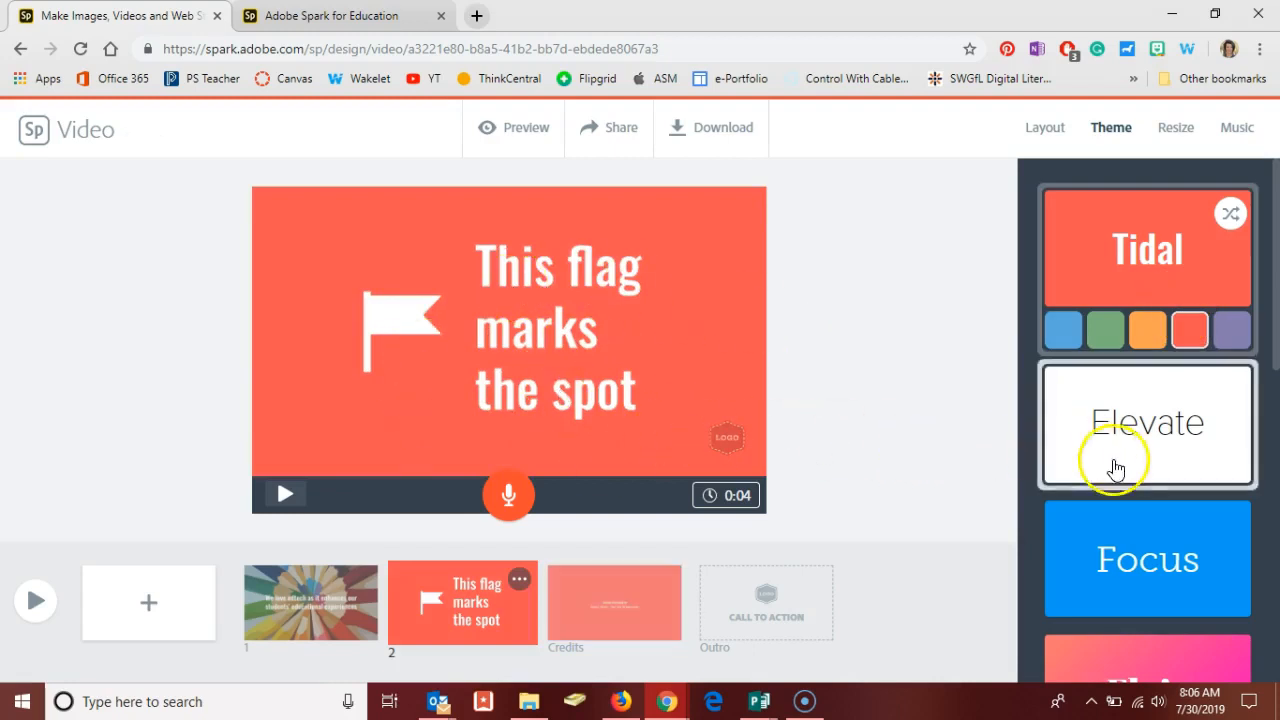
- Try the Sage theme on the video and look at its color variants
click(1131, 533)
scroll(1131, 538, down, 5)
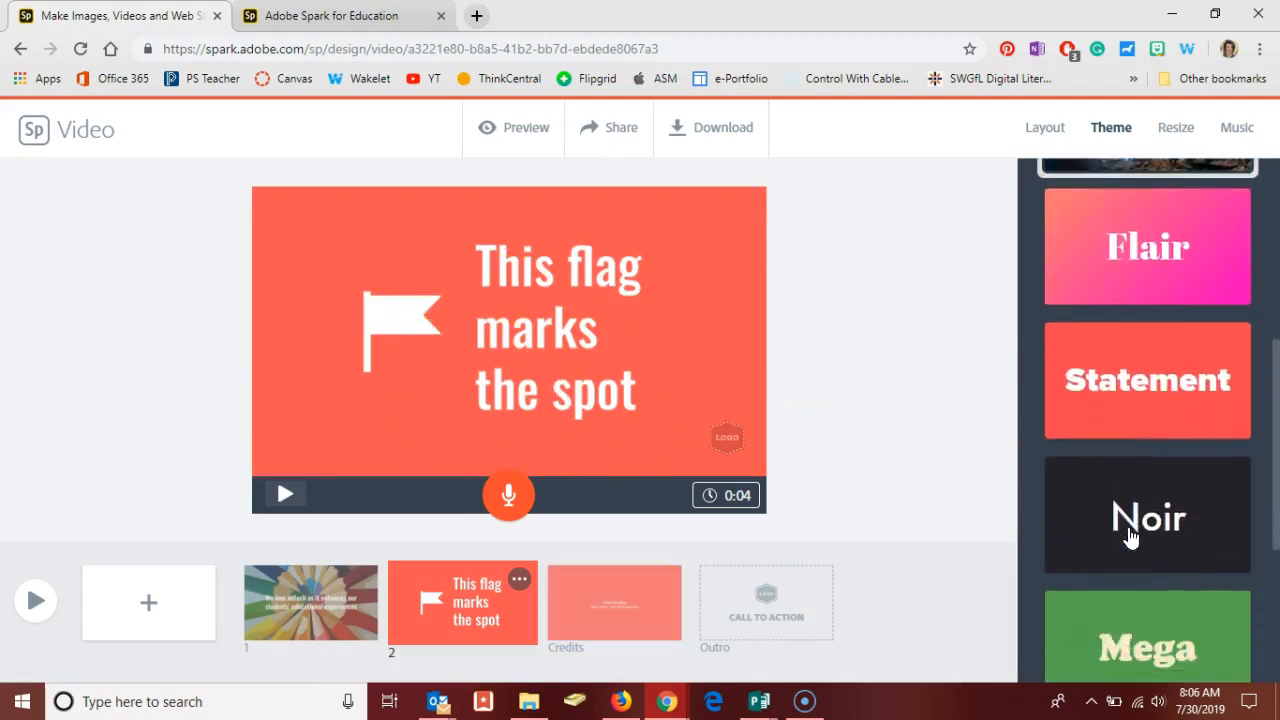
click(1130, 537)
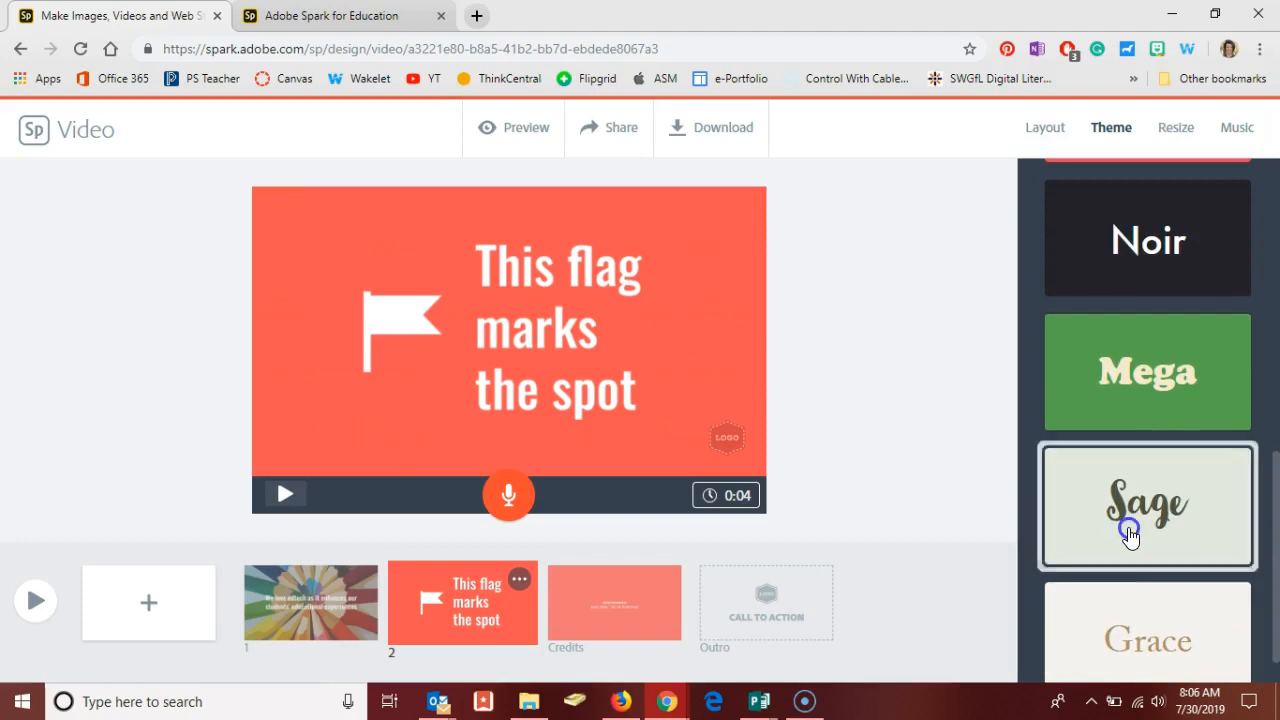
click(1060, 588)
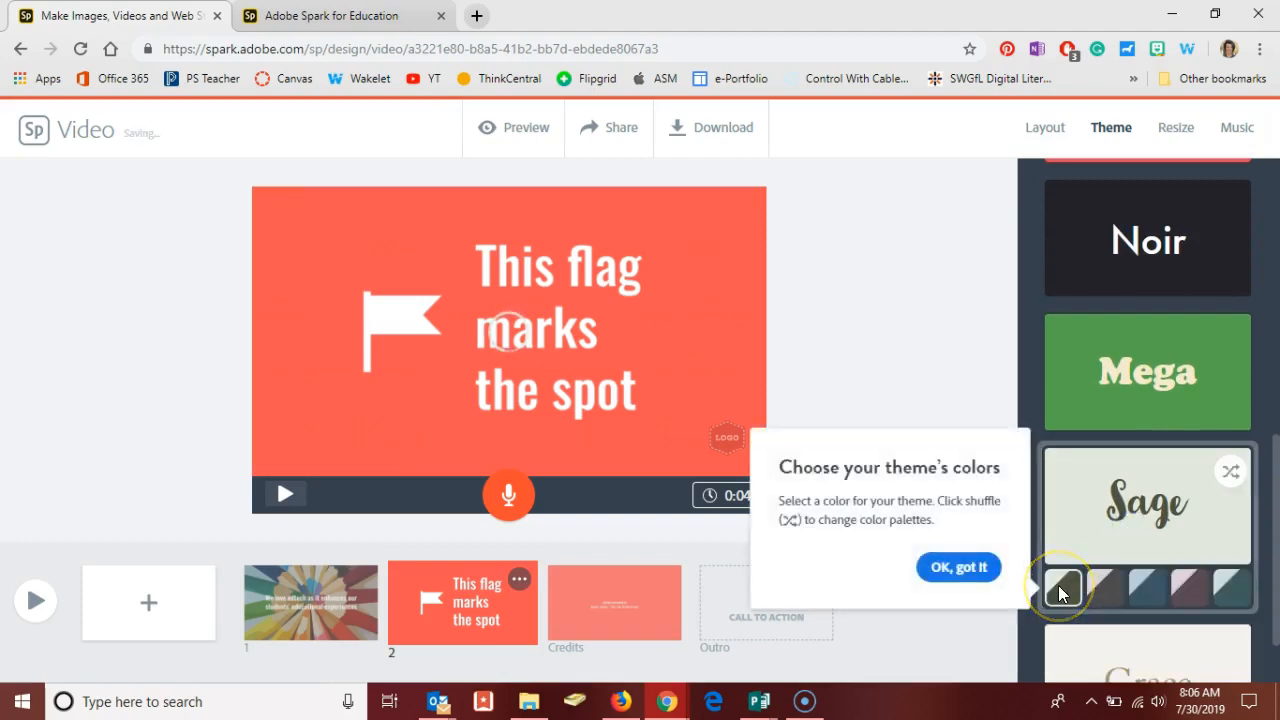
click(1104, 588)
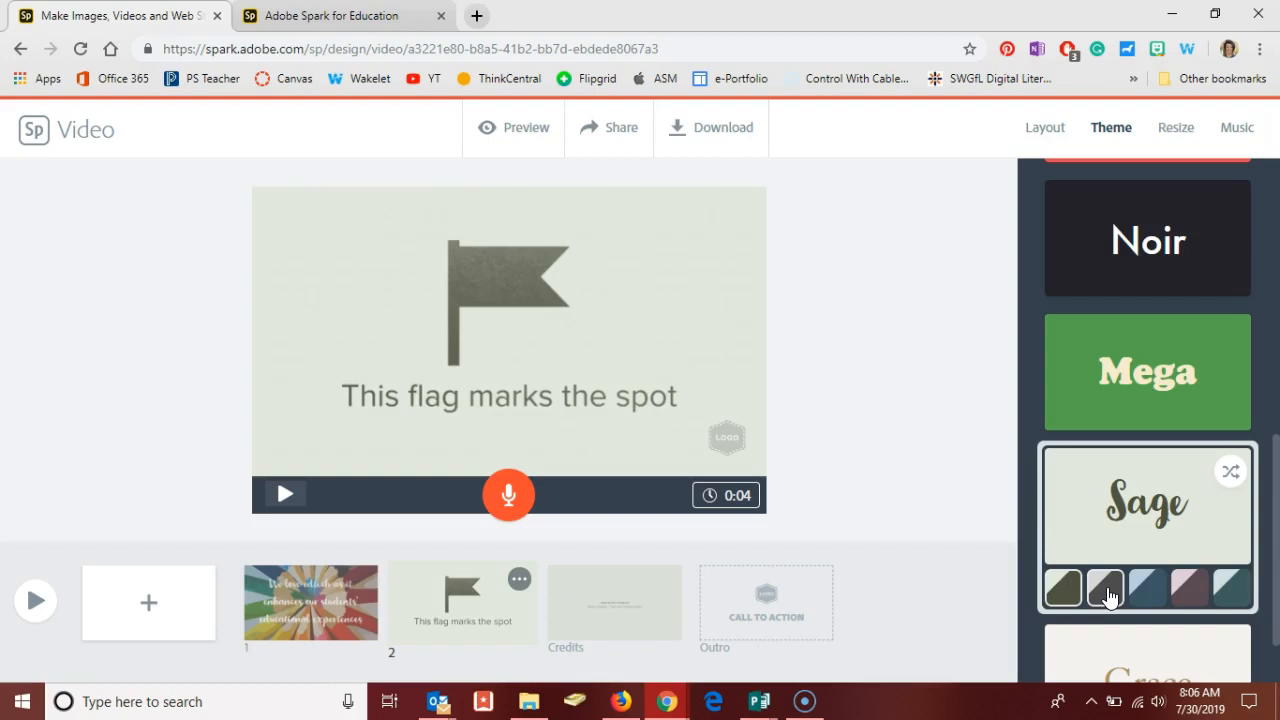
mouse_move(1154, 532)
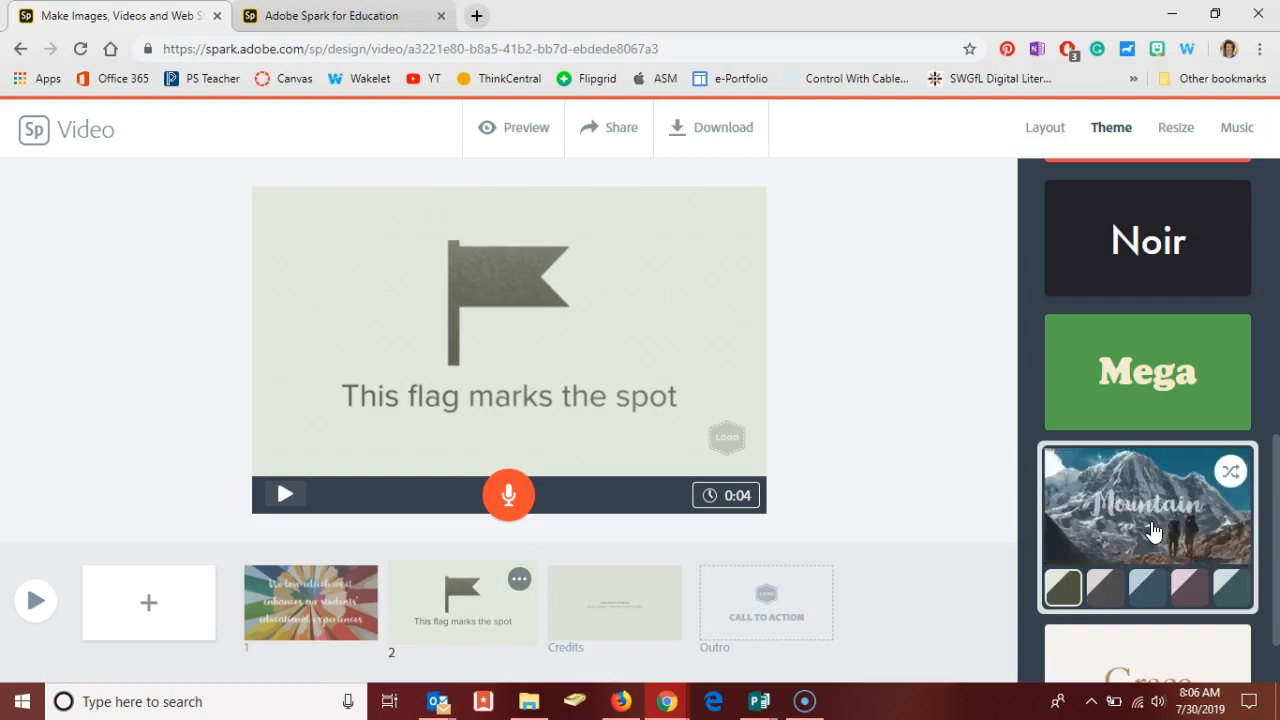
- Apply the Mega theme in orange and shuffle its palettes until the orange flag sits on a dark green background
click(1147, 401)
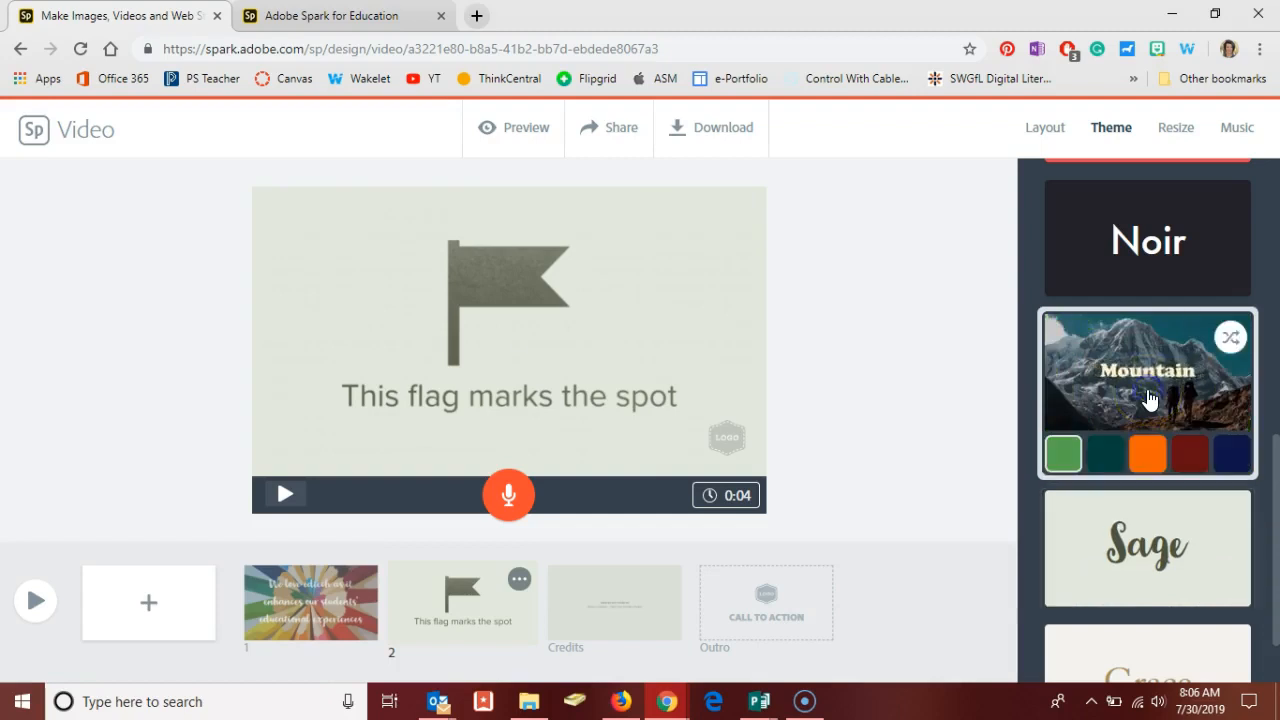
click(1148, 455)
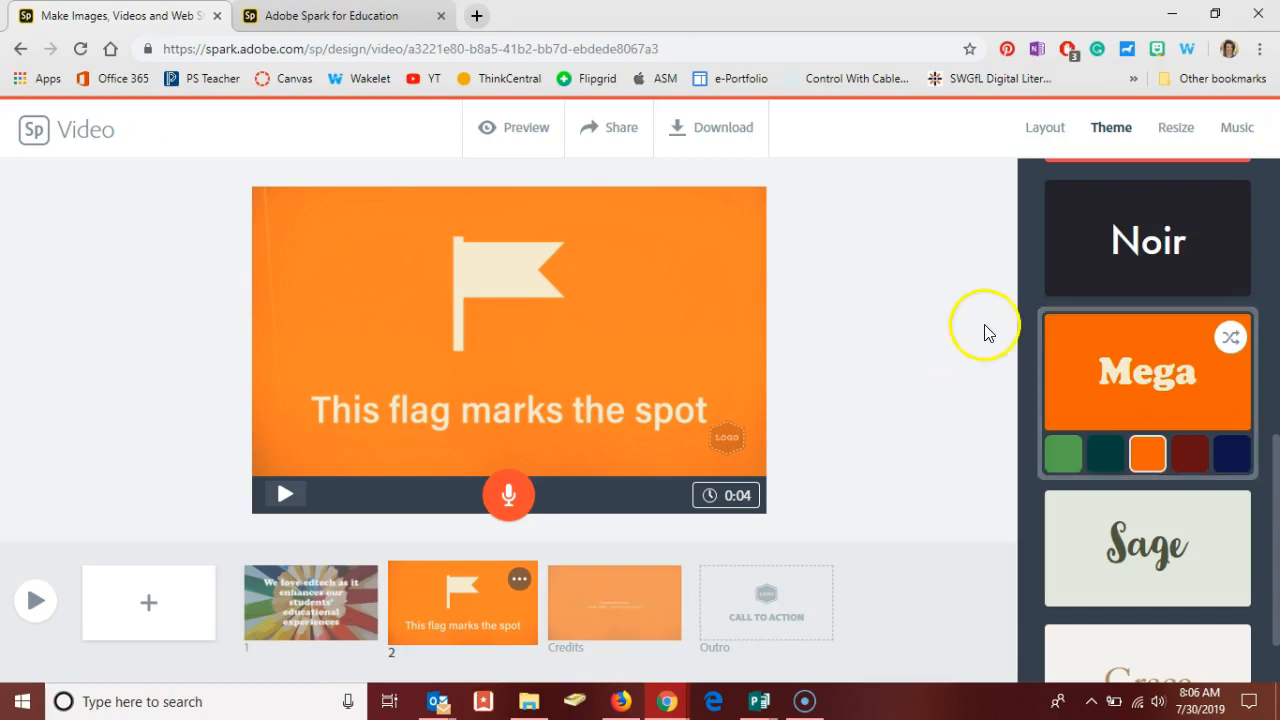
click(1231, 341)
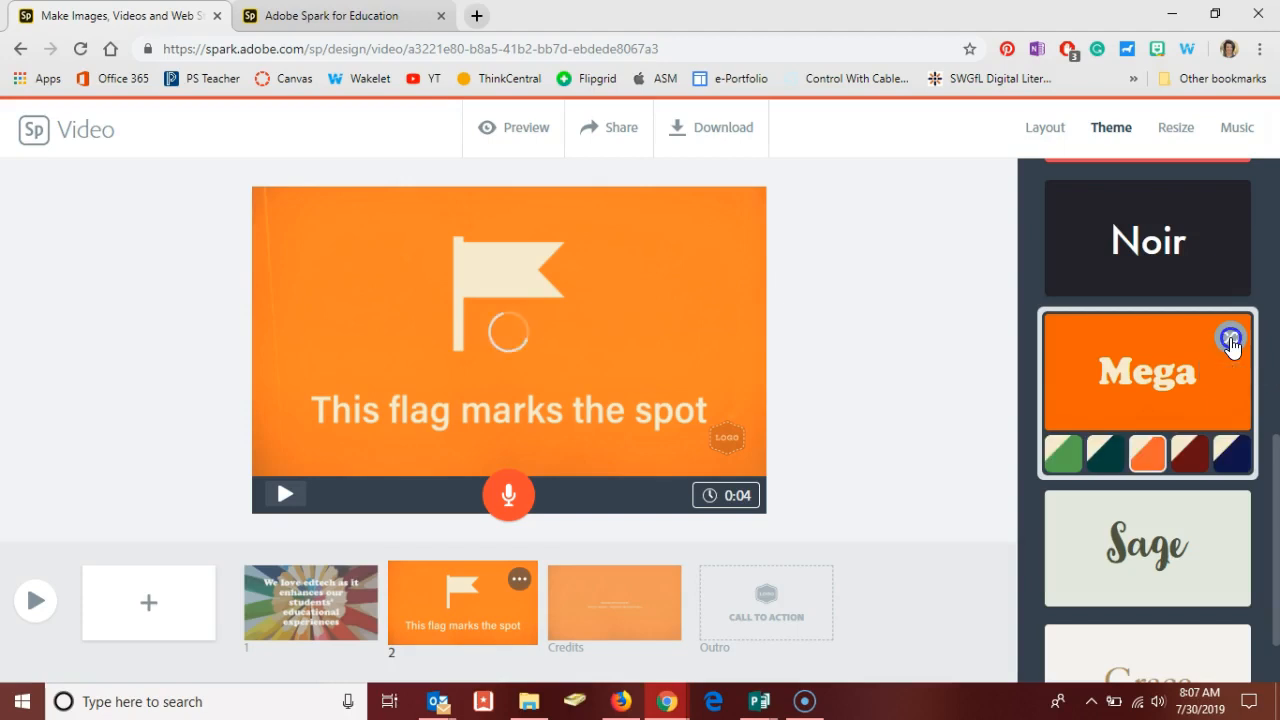
click(1231, 341)
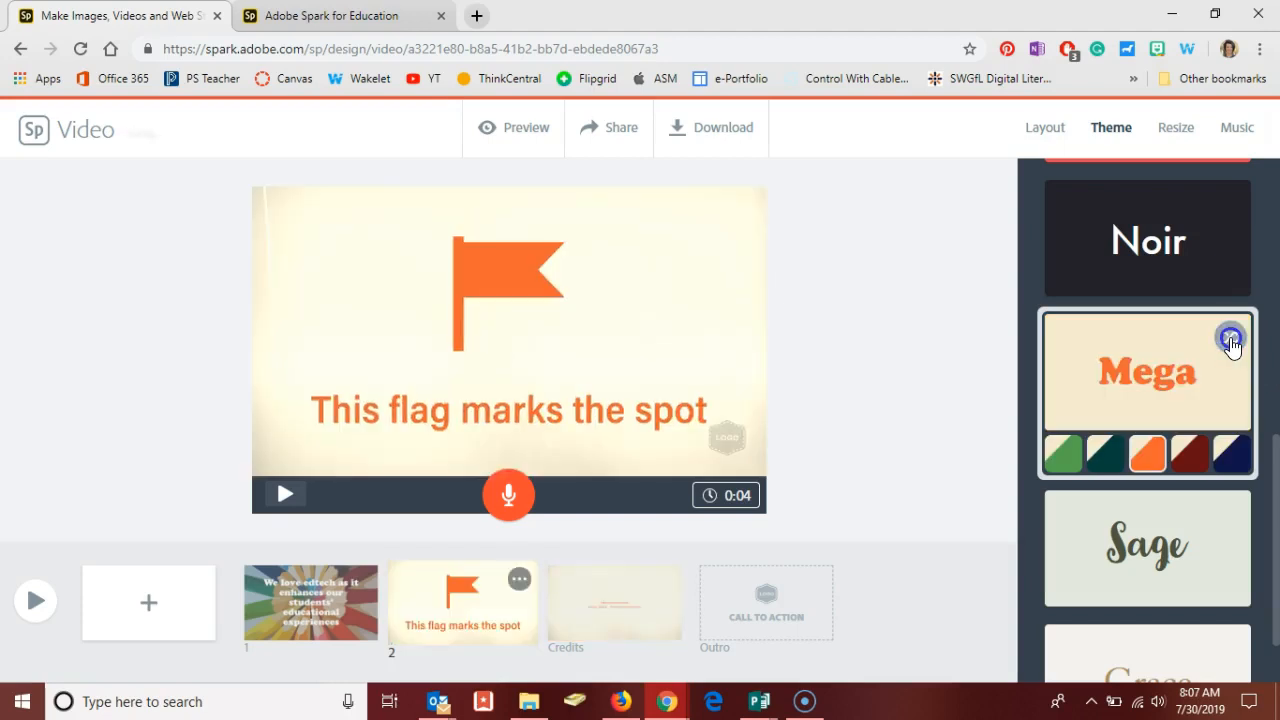
click(1231, 341)
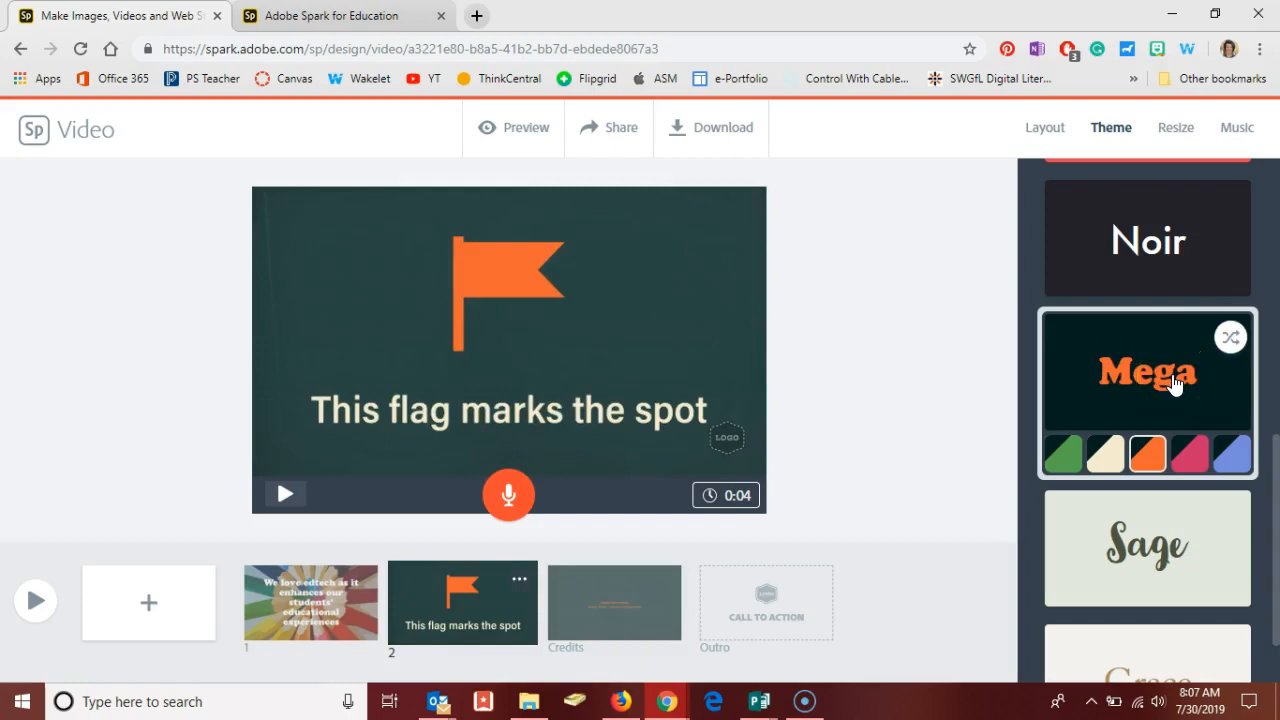
- Choose Western Sage from the Thoughtful tracks as the background music and lower the music volume slightly
click(1177, 141)
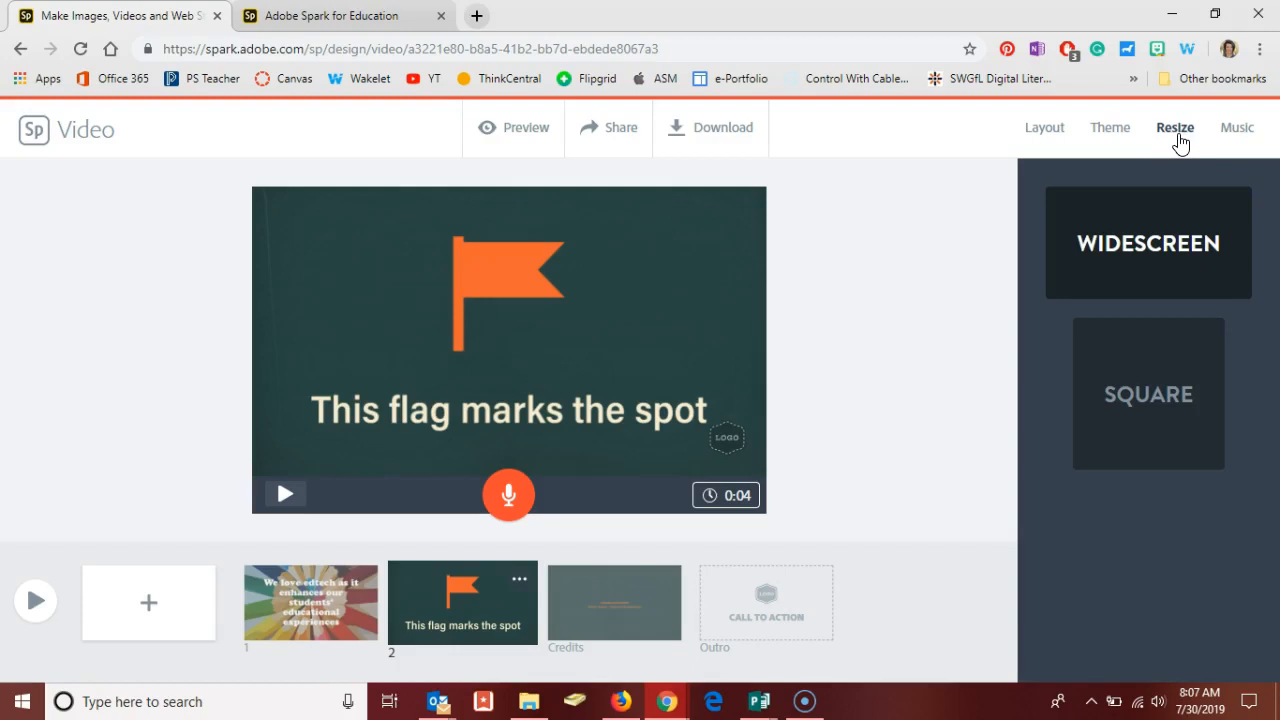
click(1237, 130)
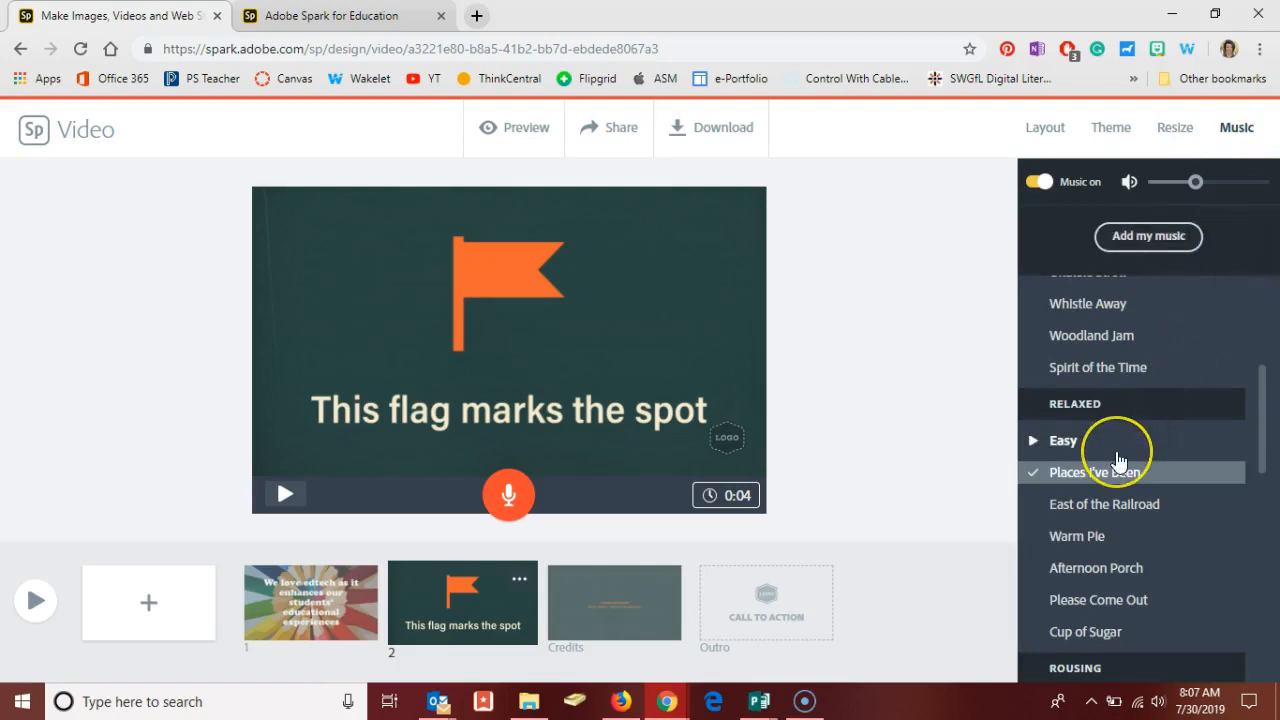
scroll(1118, 440, up, 2)
scroll(1118, 458, down, 3)
scroll(1118, 460, down, 5)
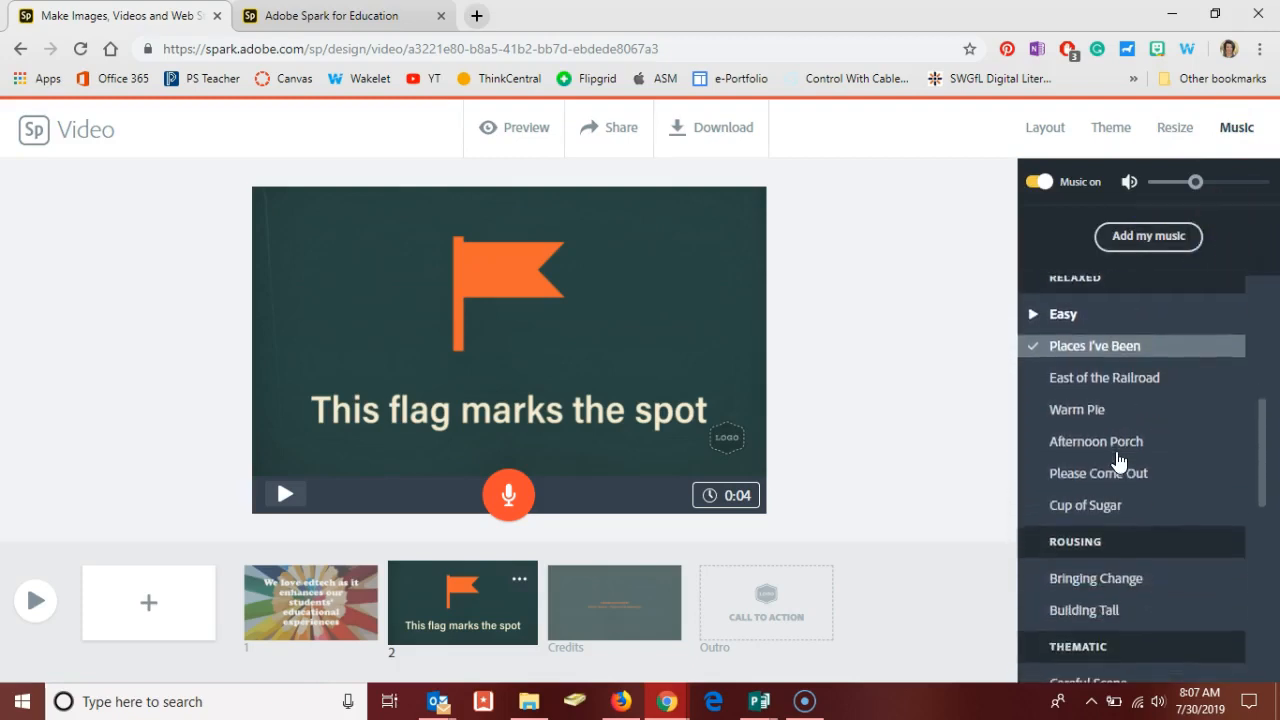
click(1116, 469)
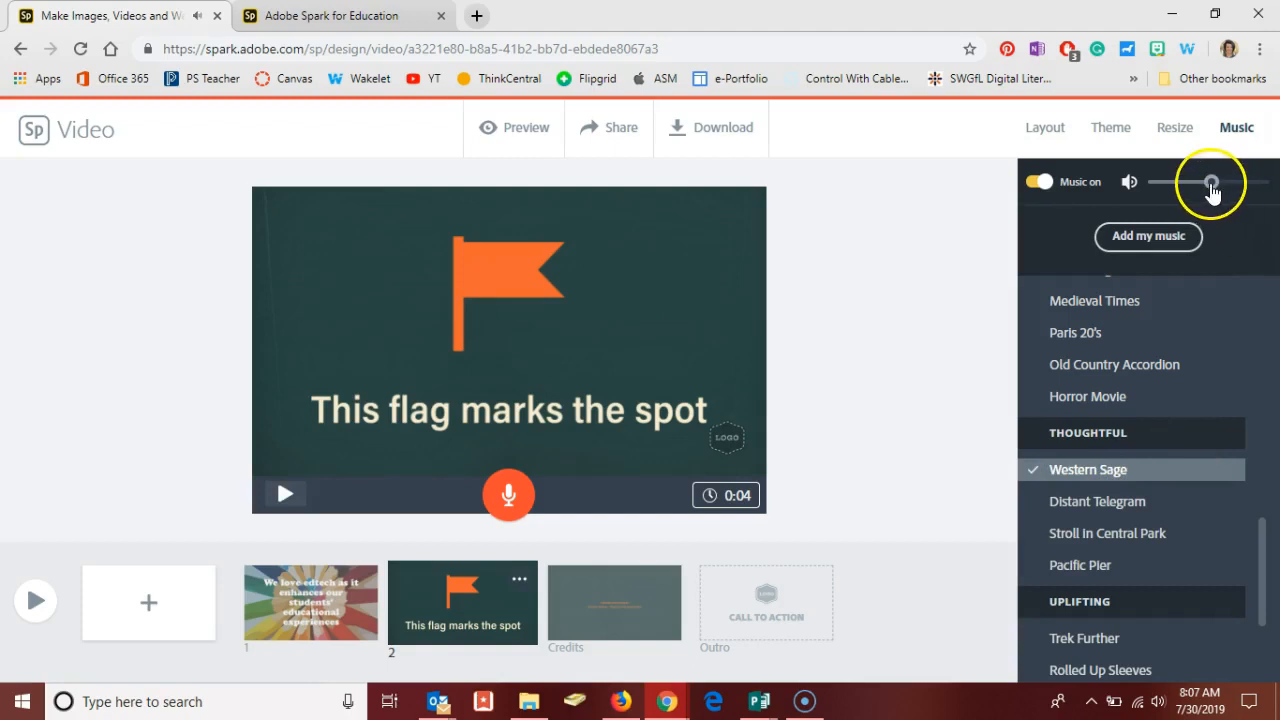
drag(1209, 190, 1193, 191)
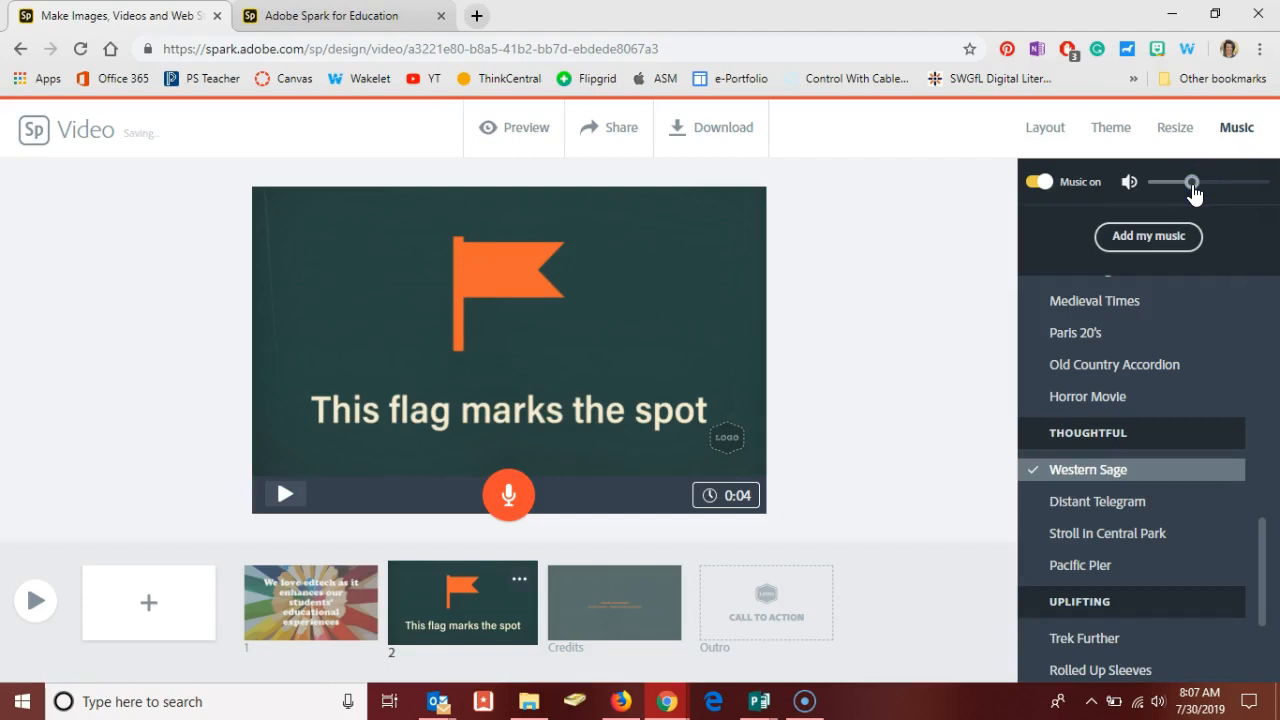